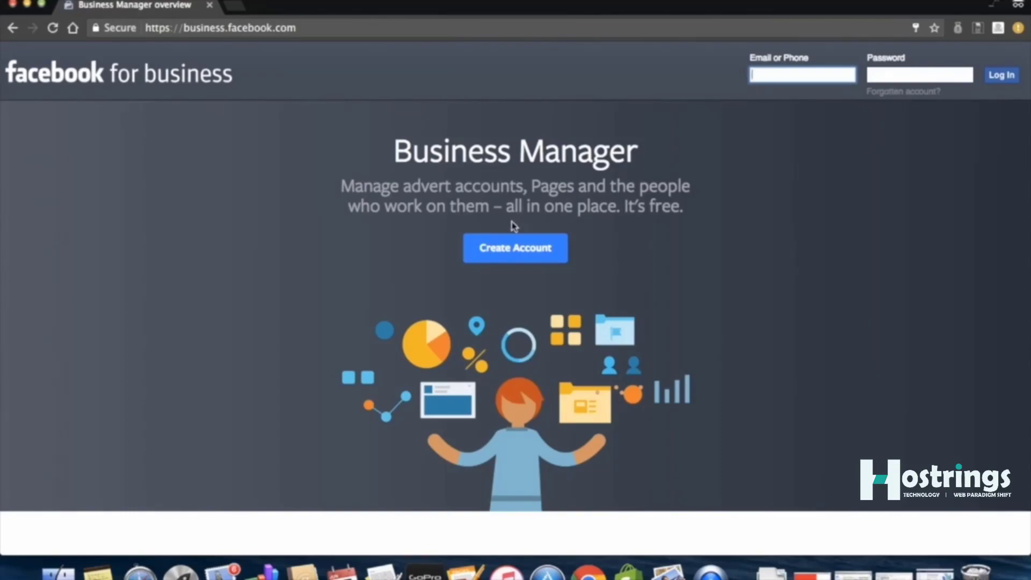
Log in to Facebook for Business and start creating a Business Manager account
{"action": "left_click", "coordinate": [509, 255]}
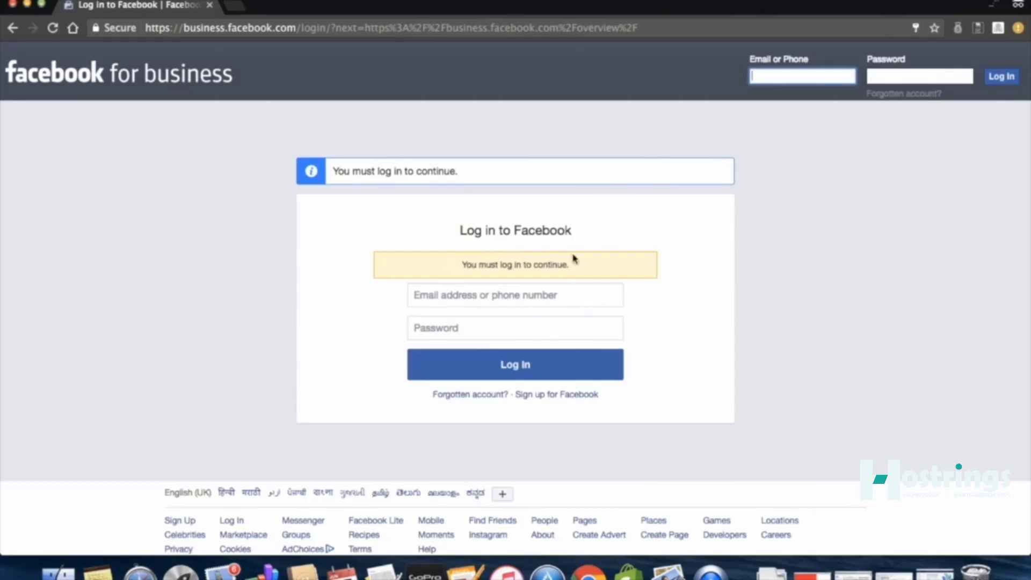
{"action": "left_click", "coordinate": [502, 365]}
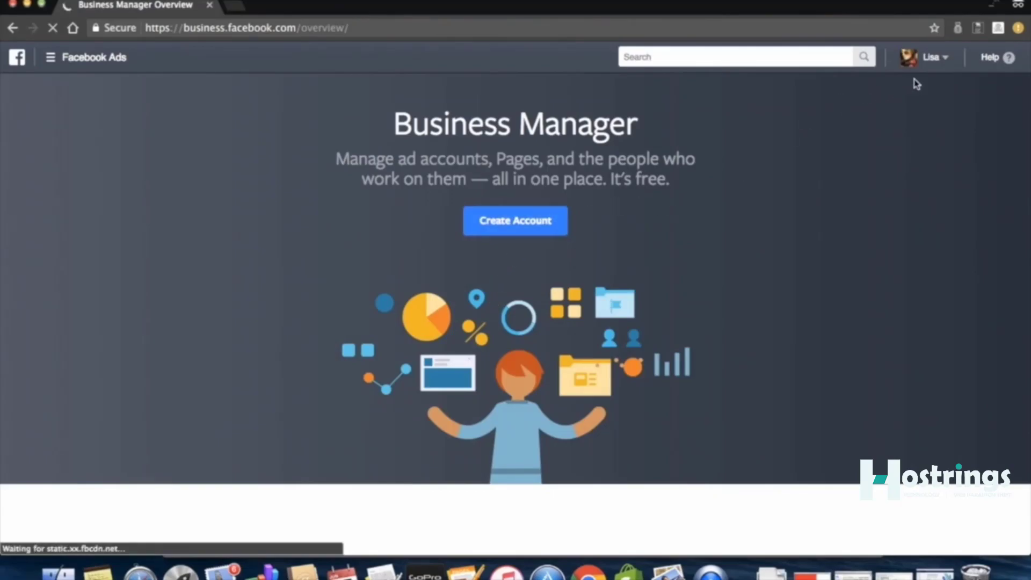
{"action": "left_click", "coordinate": [500, 219]}
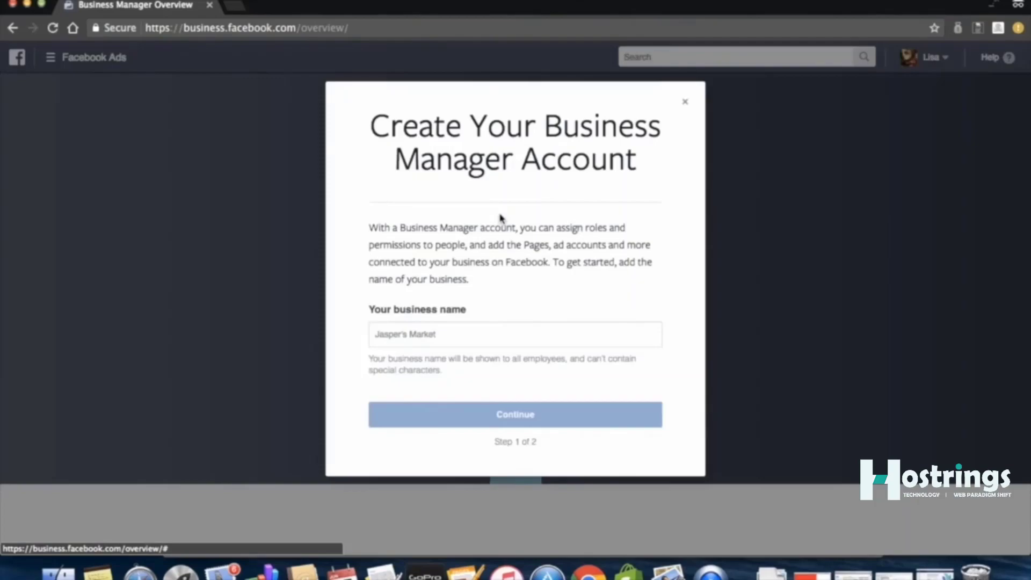
Name the business My Test Account and complete the Business Manager account creation
{"action": "left_click", "coordinate": [433, 334]}
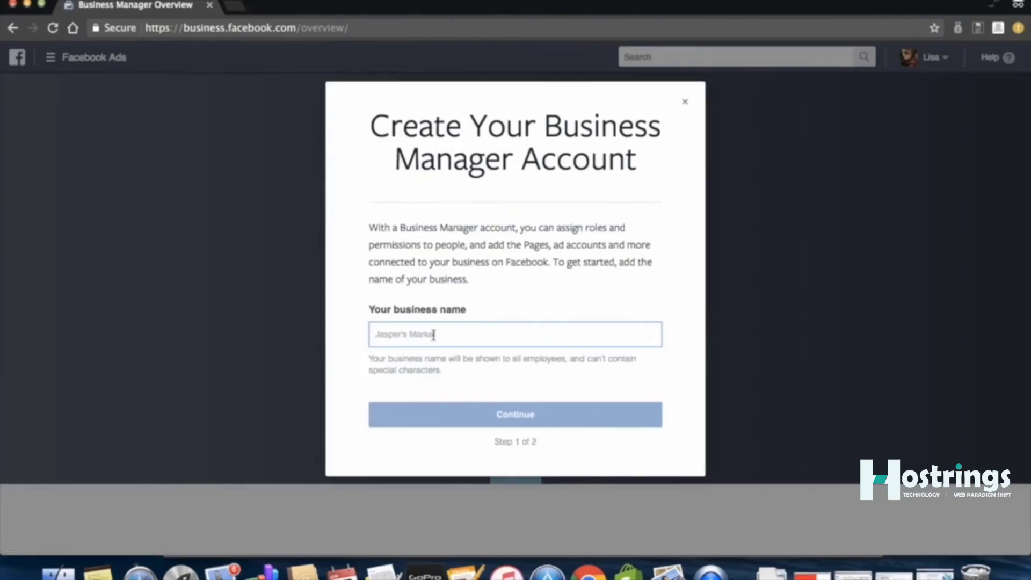
{"action": "type", "text": "My "}
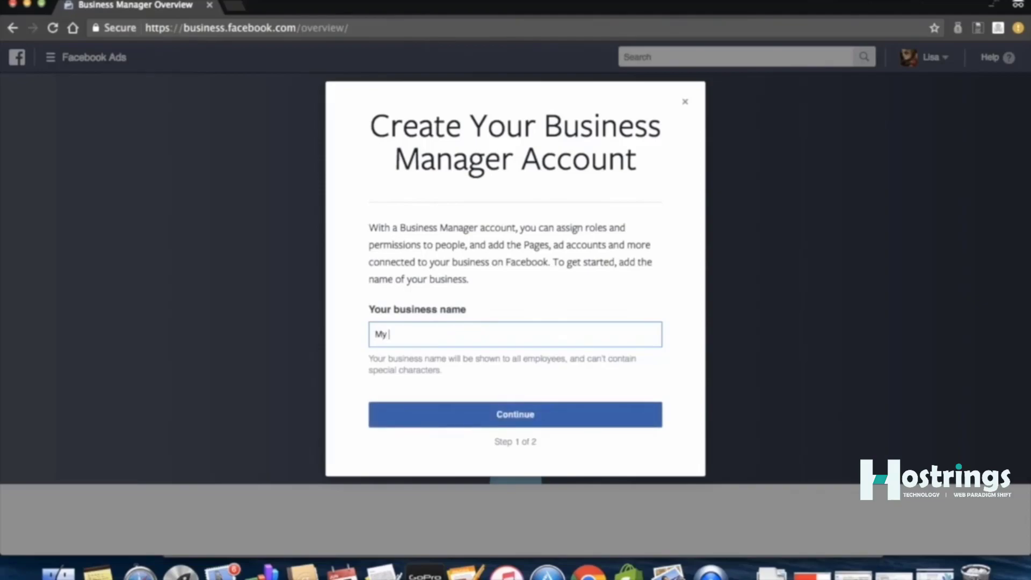
{"action": "type", "text": "Test Account"}
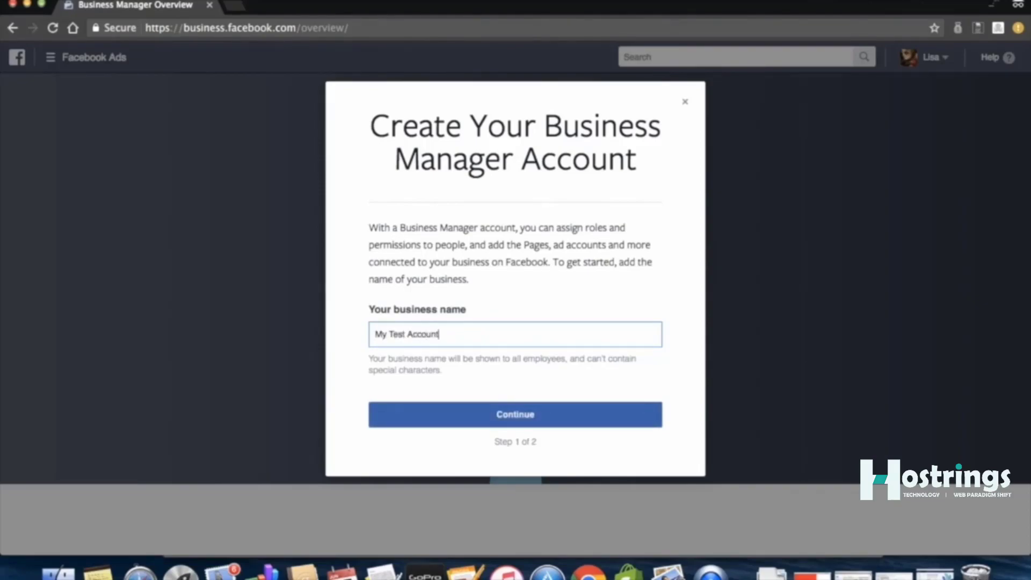
{"action": "left_click", "coordinate": [432, 411]}
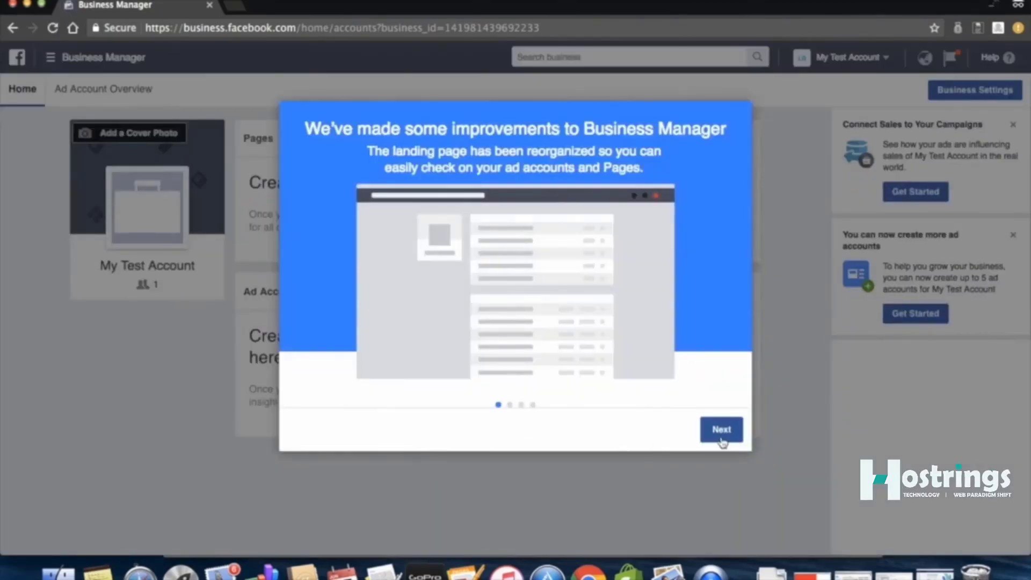
Go through all pages of the Business Manager improvements introduction and close it
{"action": "left_click", "coordinate": [721, 429]}
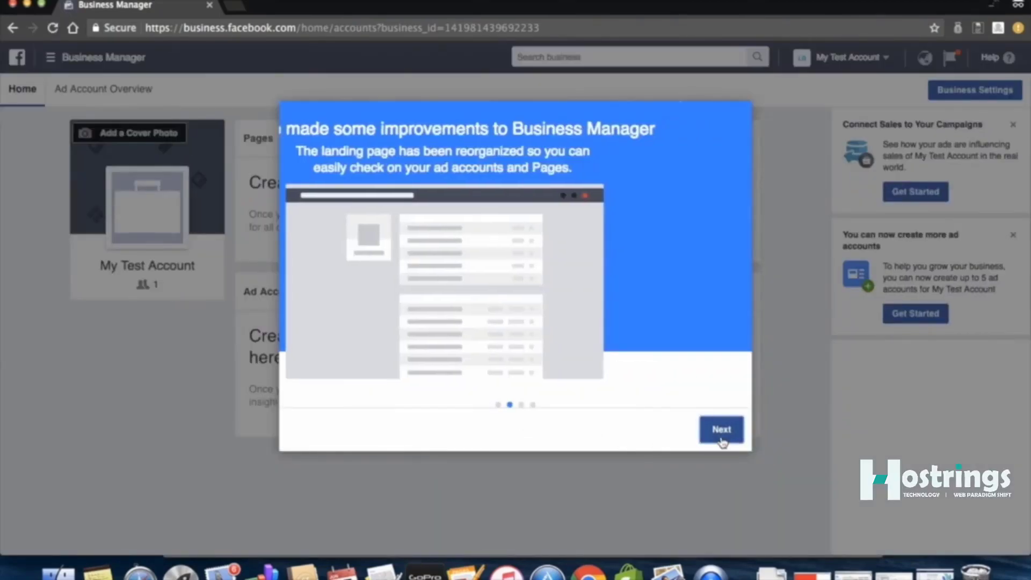
{"action": "left_click", "coordinate": [721, 429]}
{"action": "left_click", "coordinate": [721, 429]}
{"action": "left_click", "coordinate": [721, 430]}
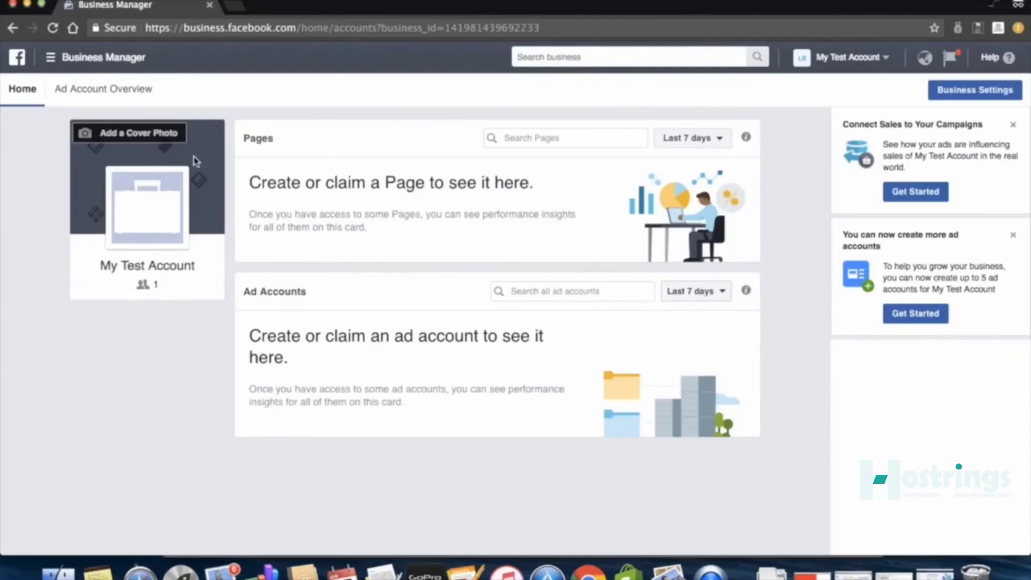
Open the Business Settings for My Test Account and look over its people and assets
{"action": "left_click", "coordinate": [60, 56]}
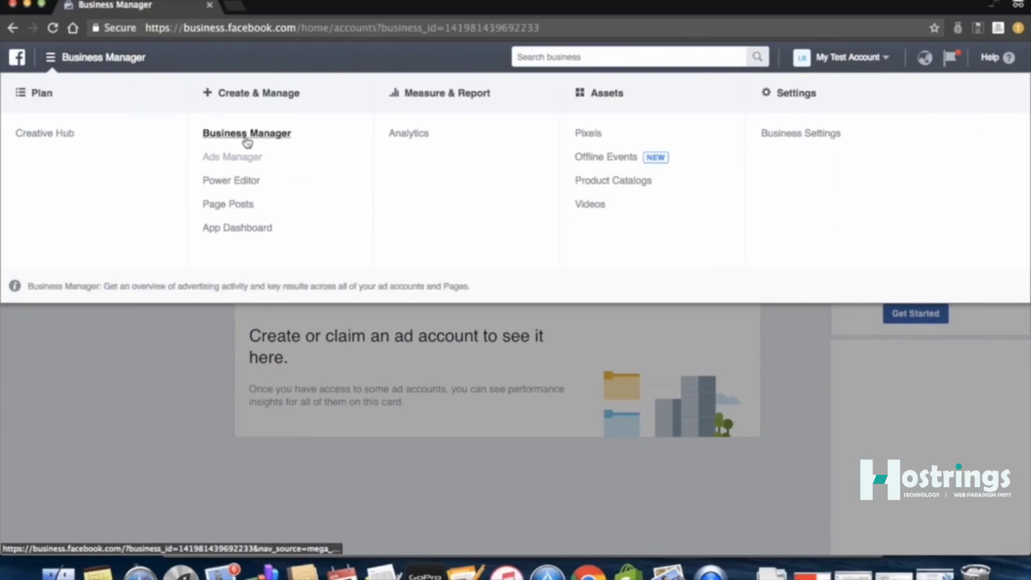
{"action": "mouse_move", "coordinate": [257, 169]}
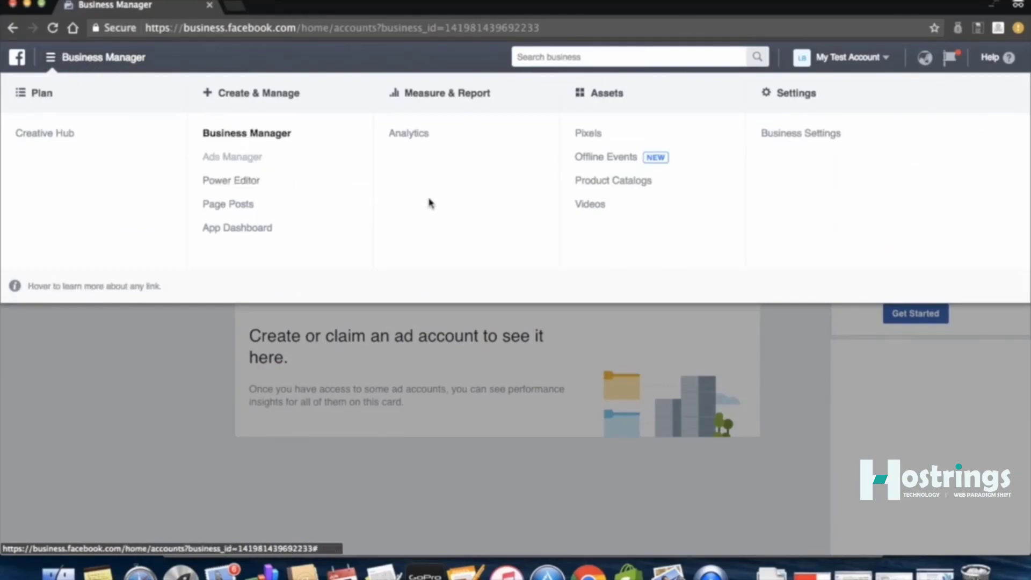
{"action": "left_click", "coordinate": [806, 139]}
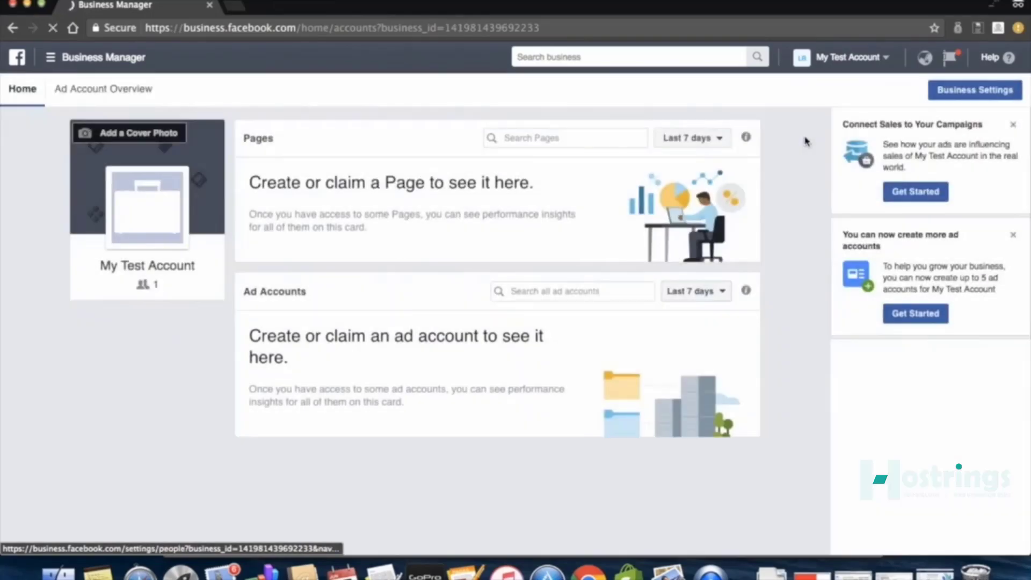
{"action": "scroll", "coordinate": [727, 216], "scroll_direction": "down", "scroll_amount": 2}
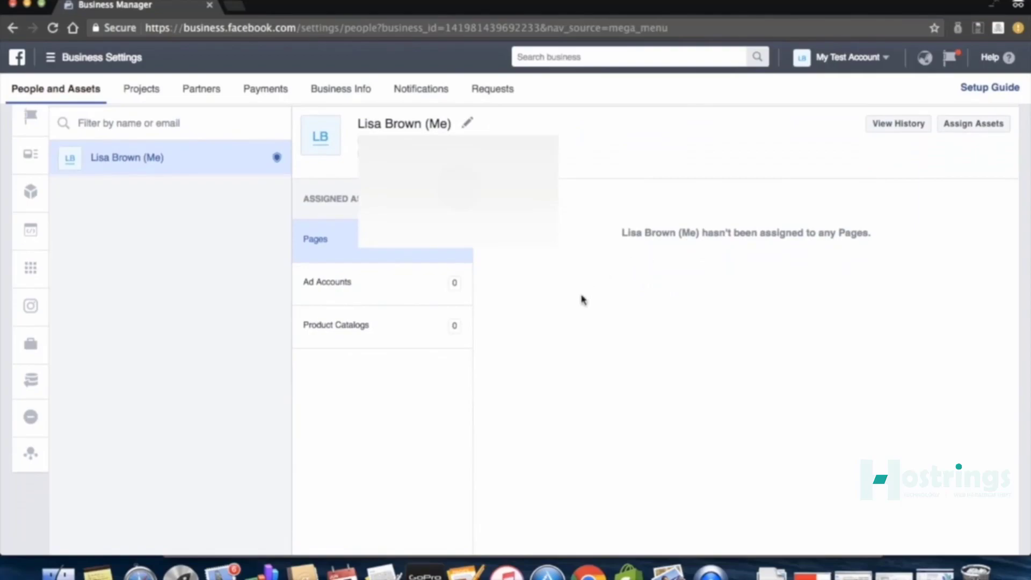
{"action": "scroll", "coordinate": [583, 299], "scroll_direction": "up", "scroll_amount": 1}
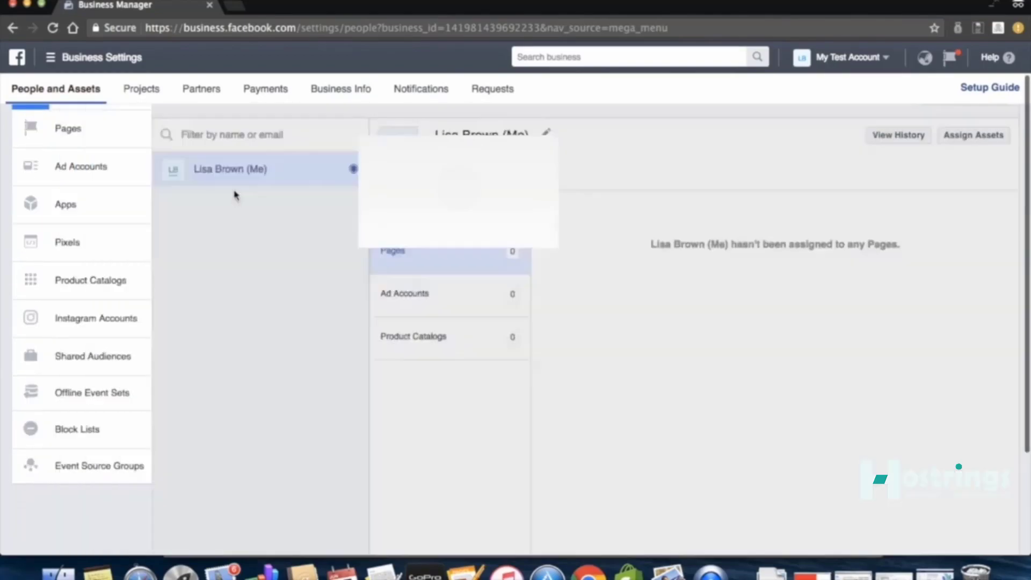
{"action": "scroll", "coordinate": [961, 161], "scroll_direction": "up", "scroll_amount": 2}
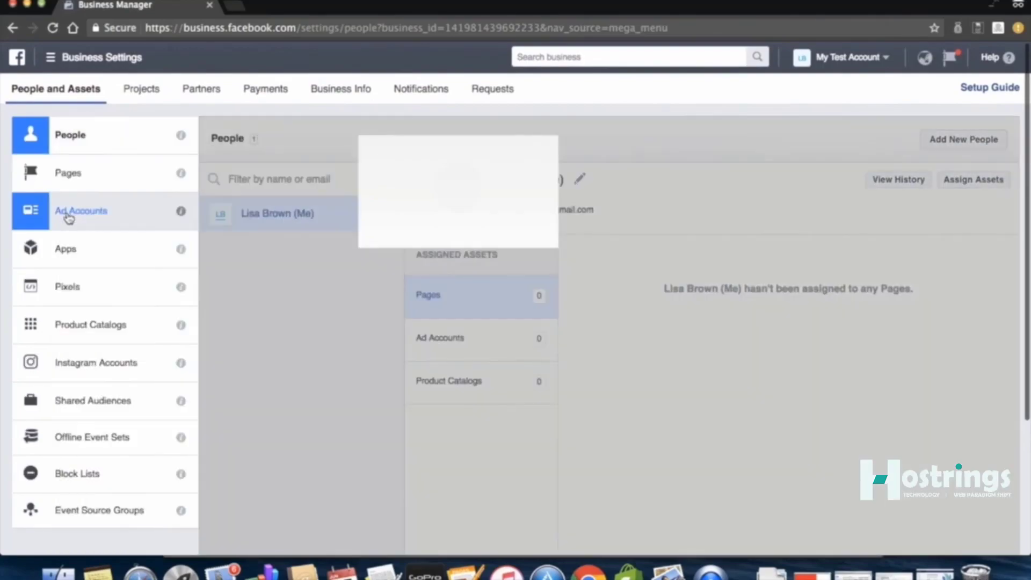
Start a new ad account in the ad account settings and name it My Test Account
{"action": "left_click", "coordinate": [69, 215]}
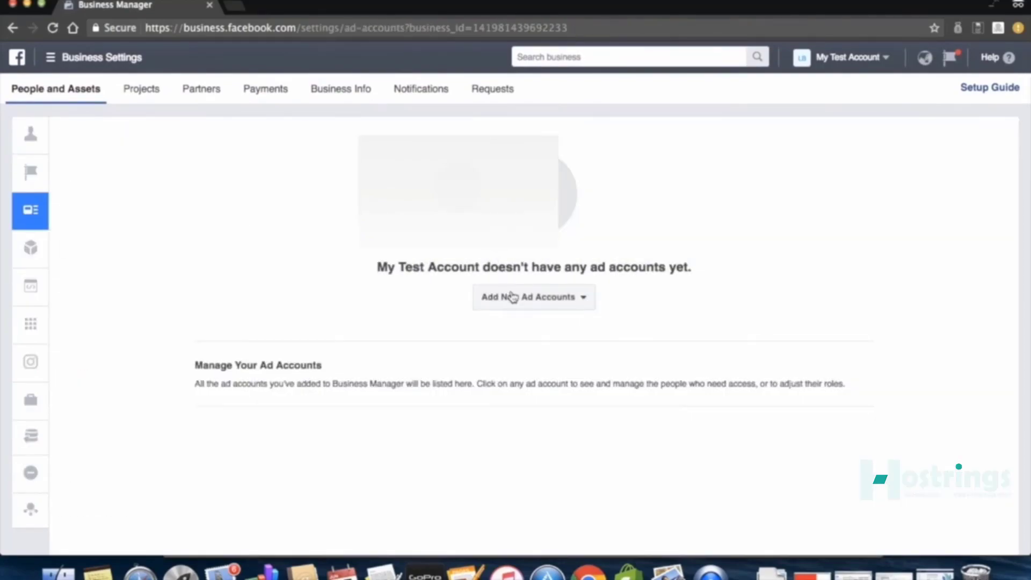
{"action": "left_click", "coordinate": [513, 297]}
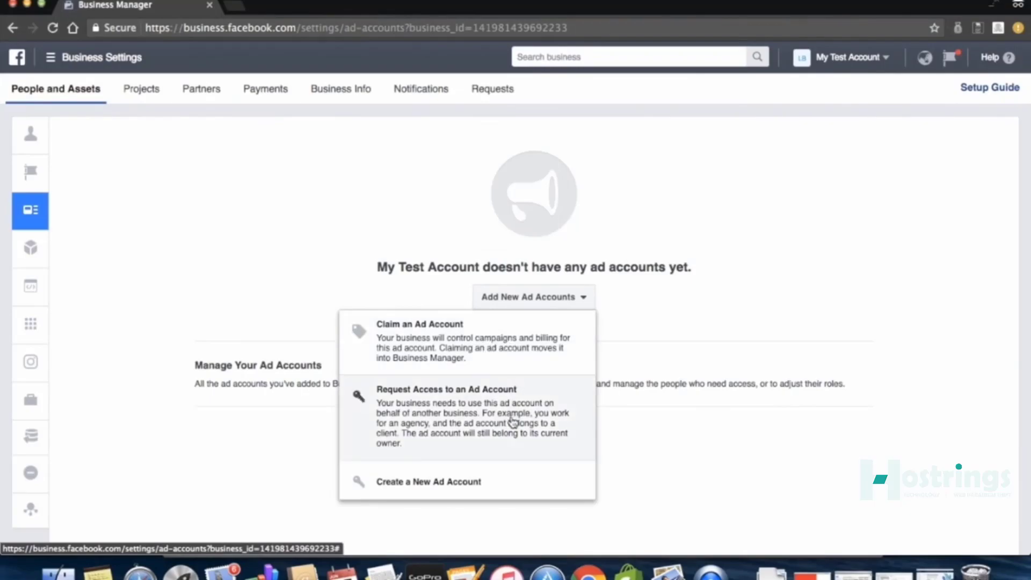
{"action": "left_click", "coordinate": [486, 483]}
{"action": "left_click", "coordinate": [517, 291]}
{"action": "type", "text": "My Test Account"}
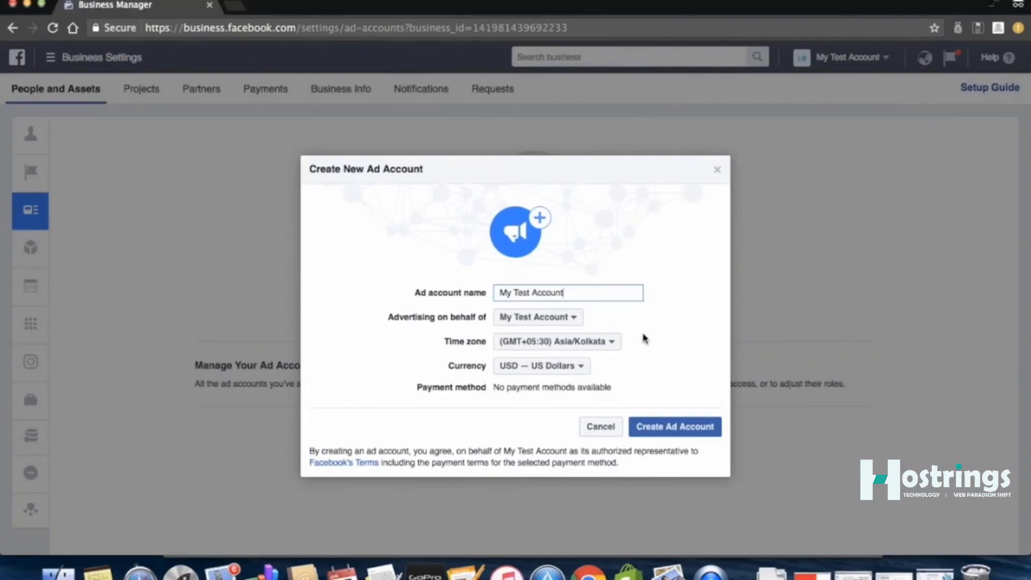
Create the ad account, keeping the (GMT+05:30) Asia/Kolkata time zone and the USD currency
{"action": "left_click", "coordinate": [557, 344]}
{"action": "scroll", "coordinate": [587, 408], "scroll_direction": "down", "scroll_amount": 15}
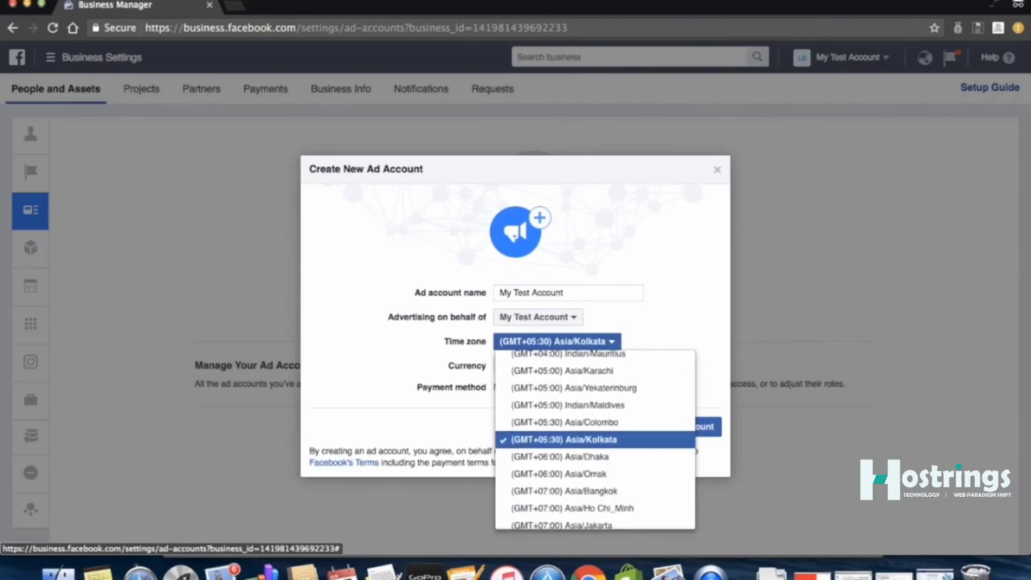
{"action": "scroll", "coordinate": [588, 446], "scroll_direction": "down", "scroll_amount": 1}
{"action": "scroll", "coordinate": [588, 446], "scroll_direction": "up", "scroll_amount": 10}
{"action": "scroll", "coordinate": [588, 445], "scroll_direction": "up", "scroll_amount": 3}
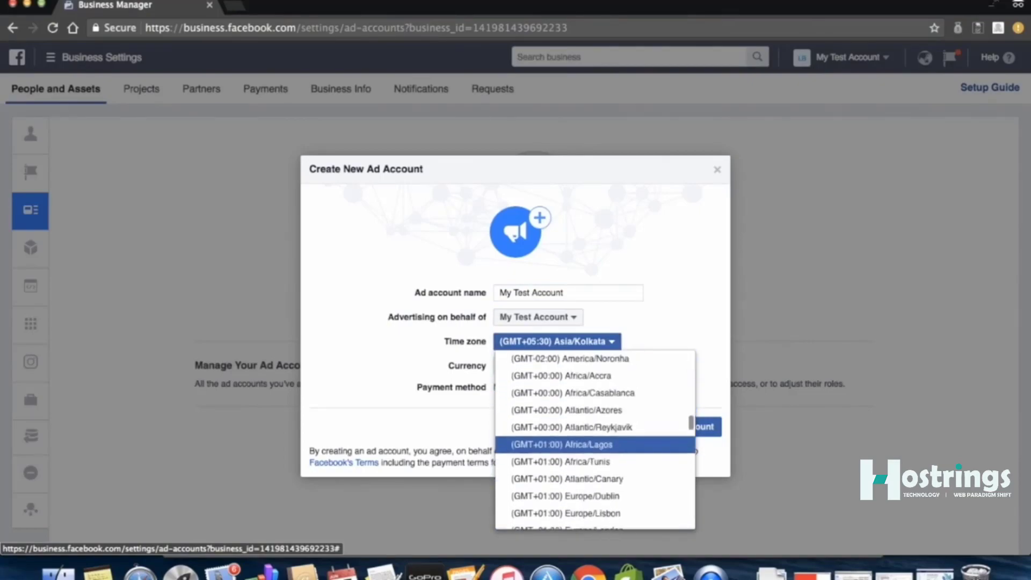
{"action": "left_click", "coordinate": [687, 306]}
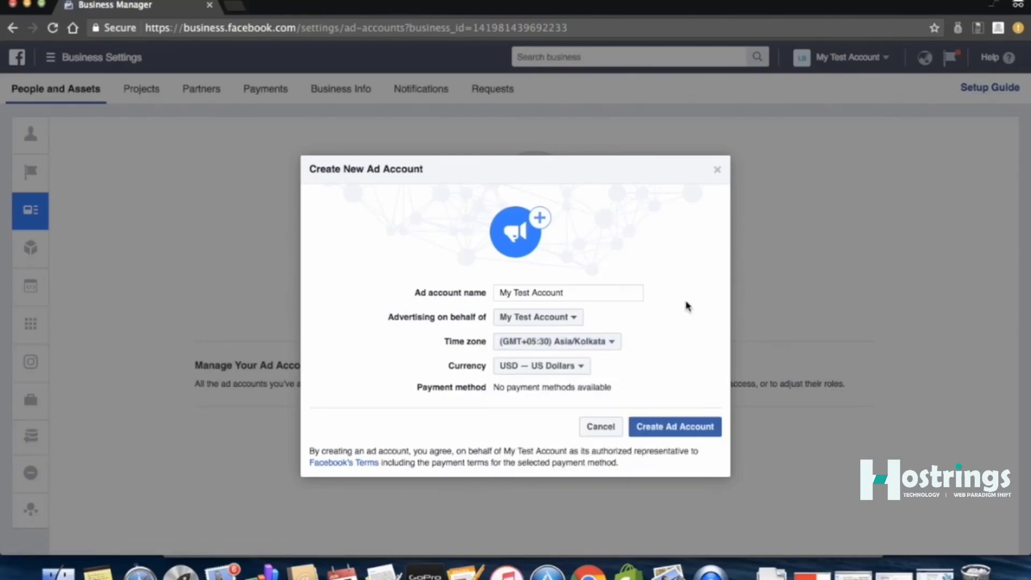
{"action": "left_click", "coordinate": [570, 365]}
{"action": "left_click", "coordinate": [542, 365]}
{"action": "left_click", "coordinate": [624, 405]}
{"action": "left_click", "coordinate": [662, 432]}
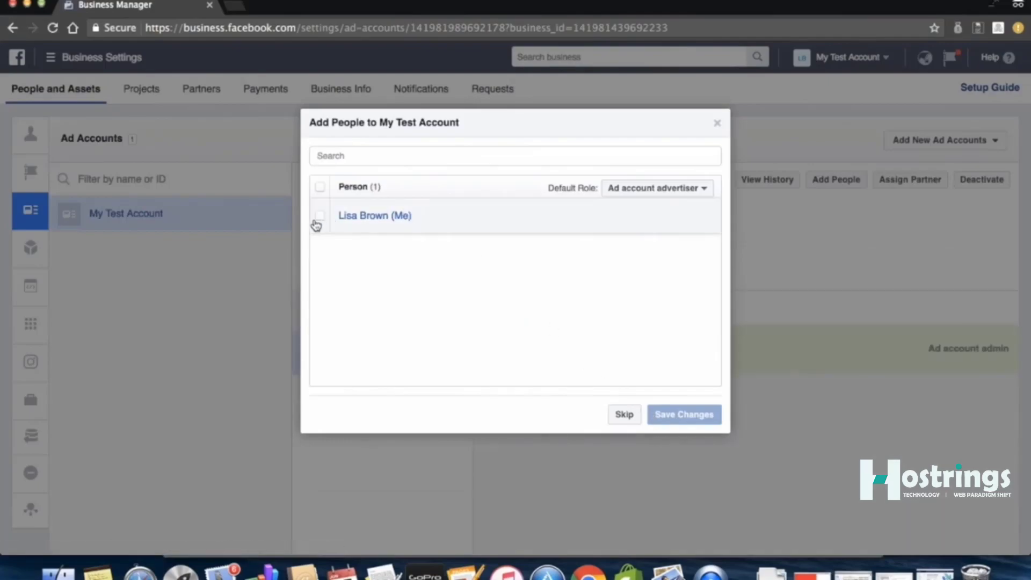
Add the own user to the ad account as Ad account admin, set the same default role, and save
{"action": "left_click", "coordinate": [320, 216]}
{"action": "left_click", "coordinate": [657, 214]}
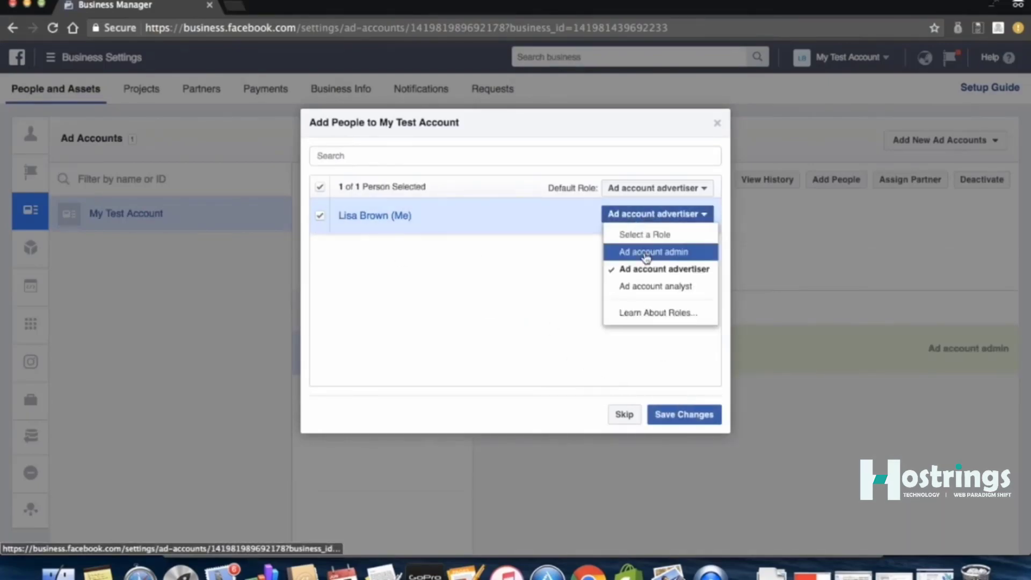
{"action": "left_click", "coordinate": [652, 251]}
{"action": "left_click", "coordinate": [657, 188]}
{"action": "left_click", "coordinate": [647, 227]}
{"action": "left_click", "coordinate": [684, 415]}
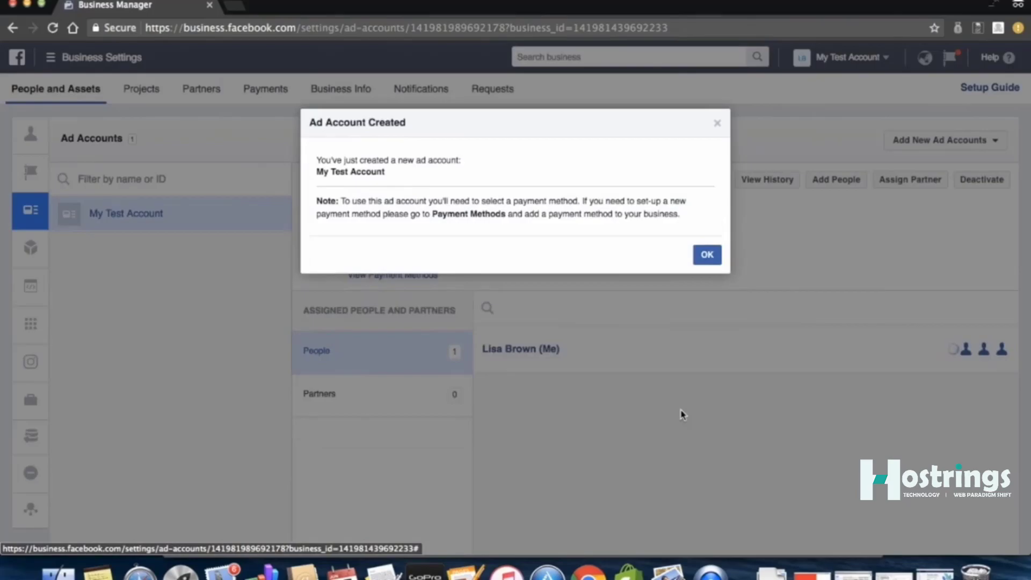
{"action": "left_click", "coordinate": [706, 252]}
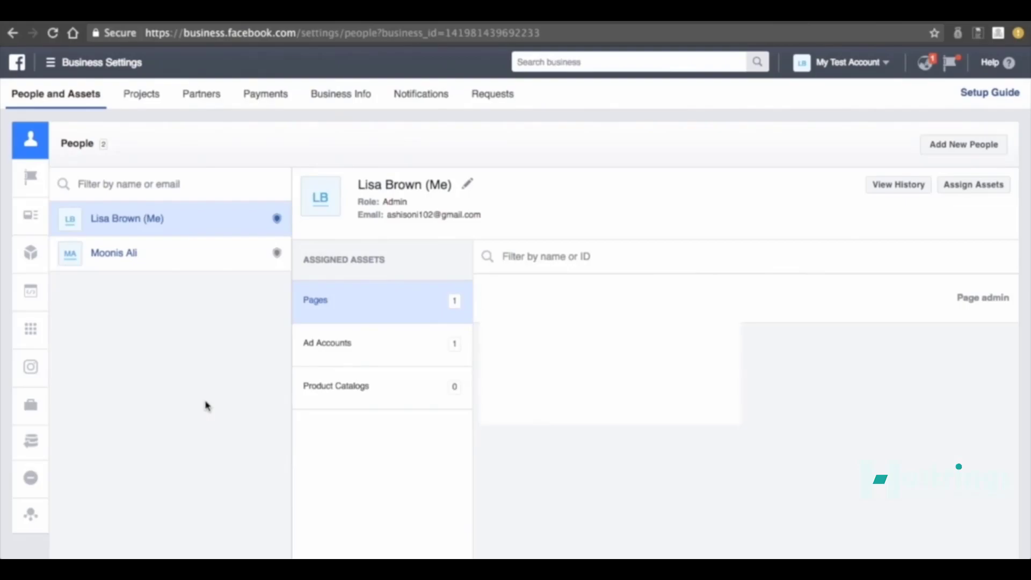
Open the Pixels settings and start creating a Facebook pixel
{"action": "mouse_move", "coordinate": [28, 364]}
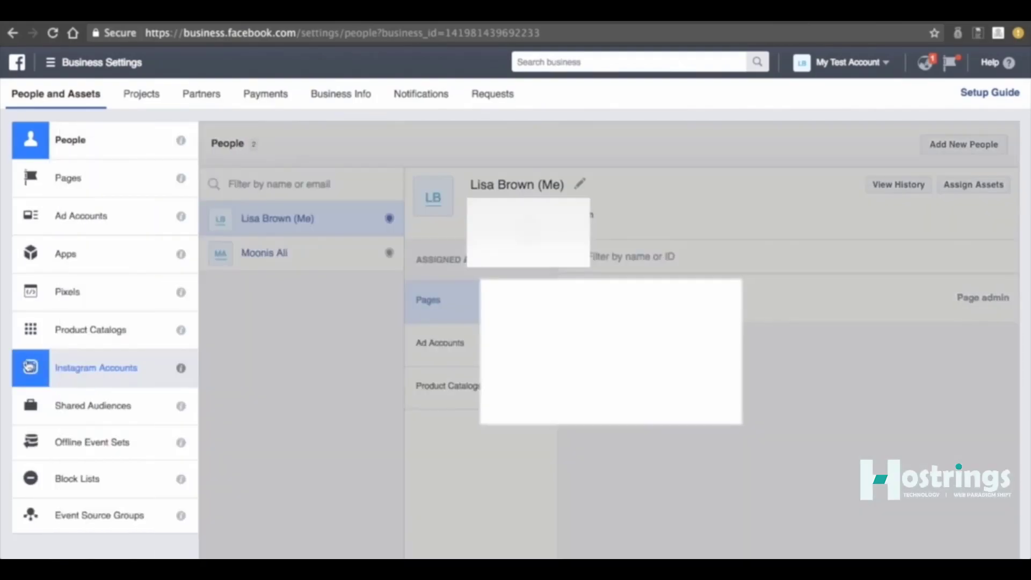
{"action": "left_click", "coordinate": [161, 306]}
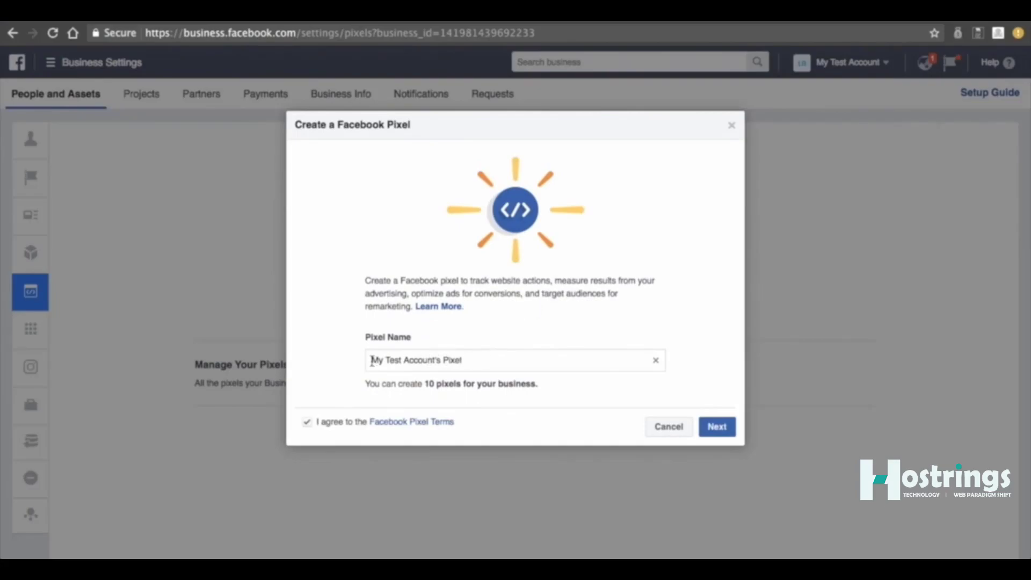
{"action": "left_click_drag", "start_coordinate": [372, 361], "coordinate": [470, 359]}
{"action": "key", "text": "ctrl+c"}
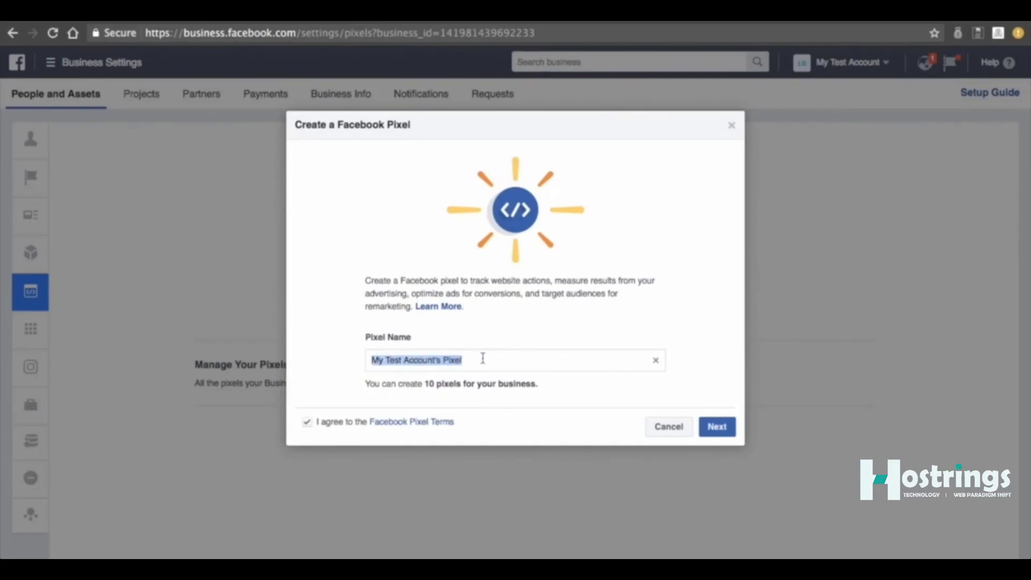
{"action": "key", "text": "BackSpace"}
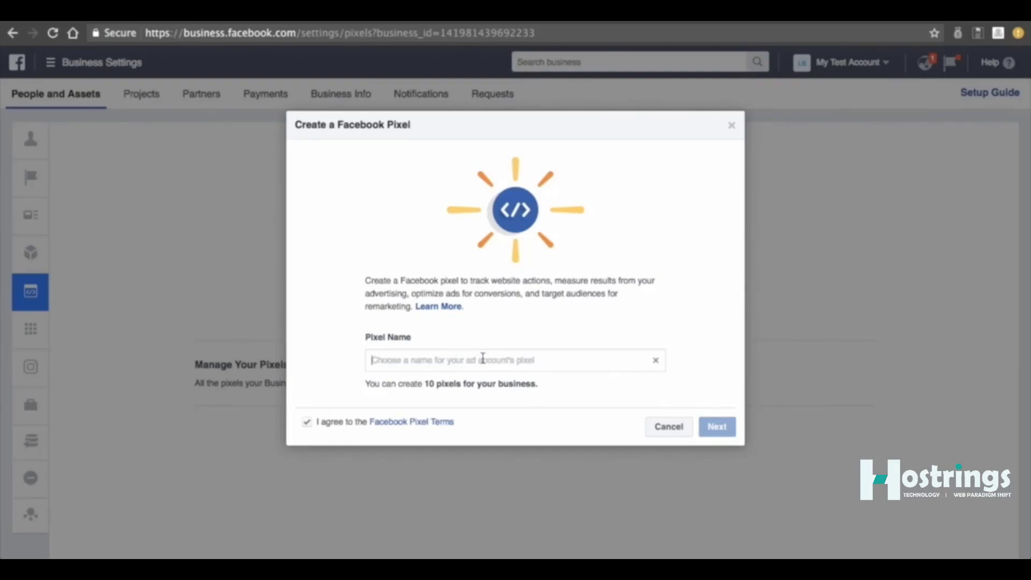
{"action": "type", "text": "abc"}
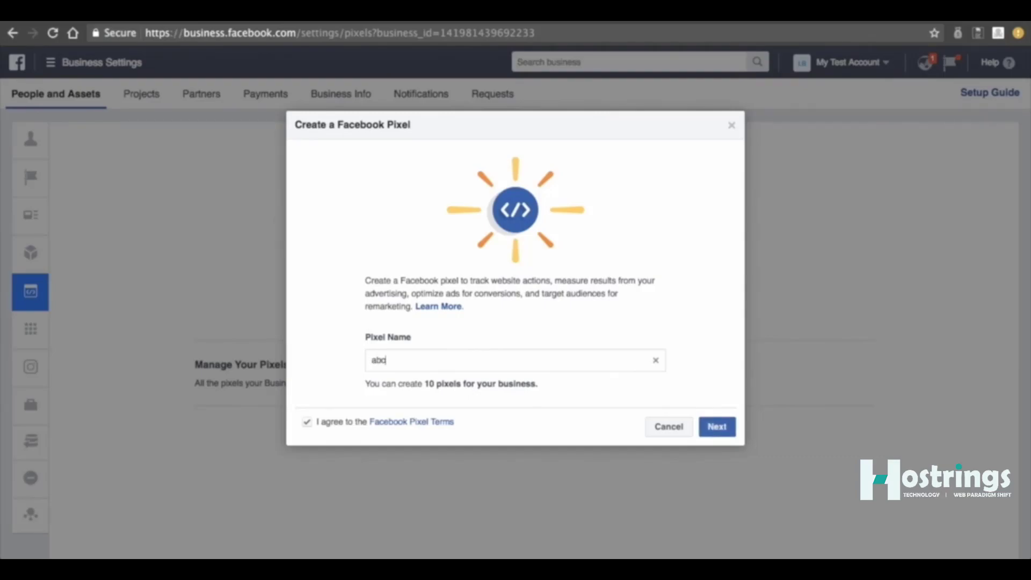
{"action": "key", "text": "BackSpace"}
{"action": "key", "text": "BackSpace"}
{"action": "key", "text": "BackSpace"}
{"action": "key", "text": "ctrl+v"}
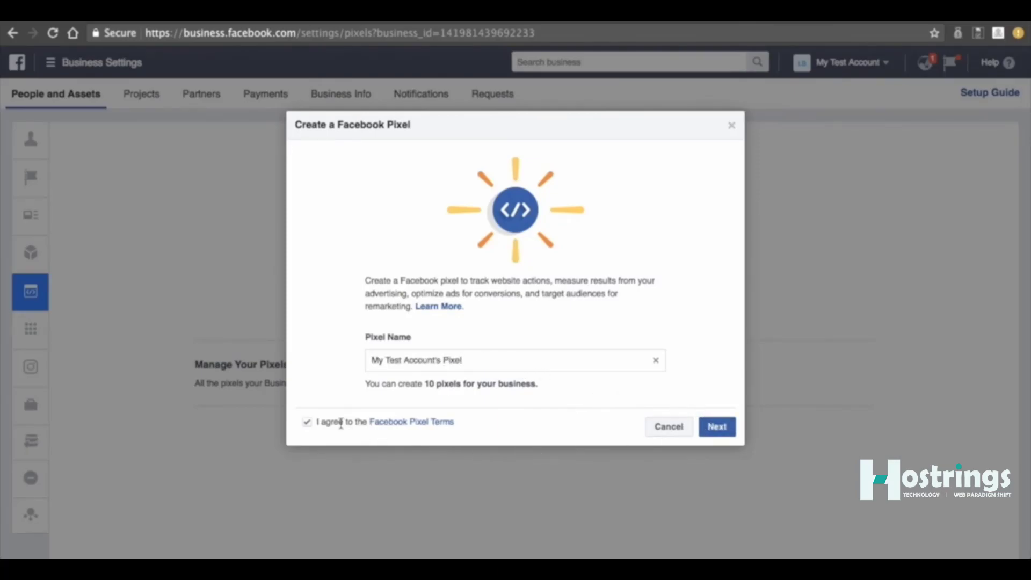
{"action": "left_click", "coordinate": [717, 427]}
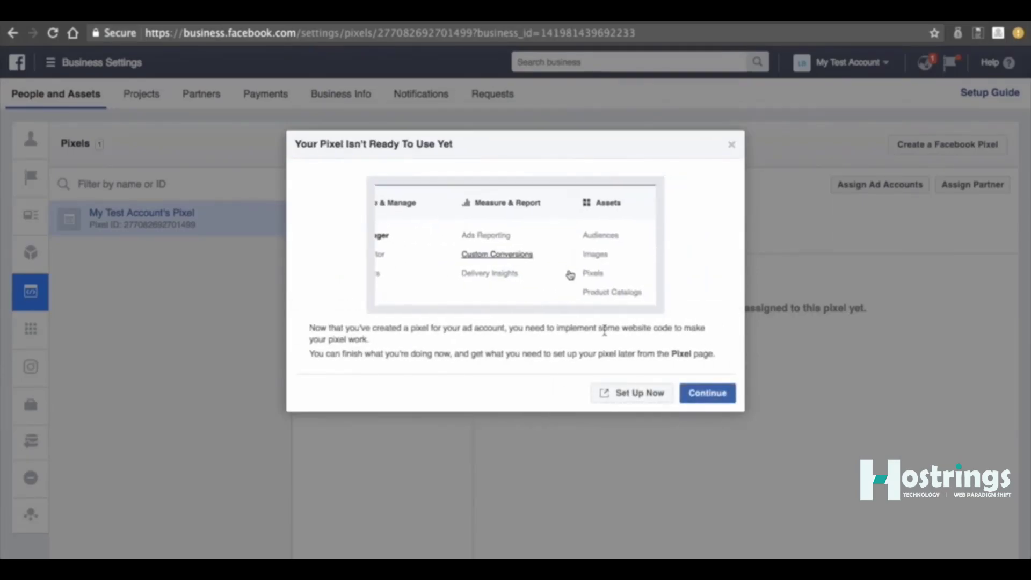
{"action": "left_click", "coordinate": [696, 391]}
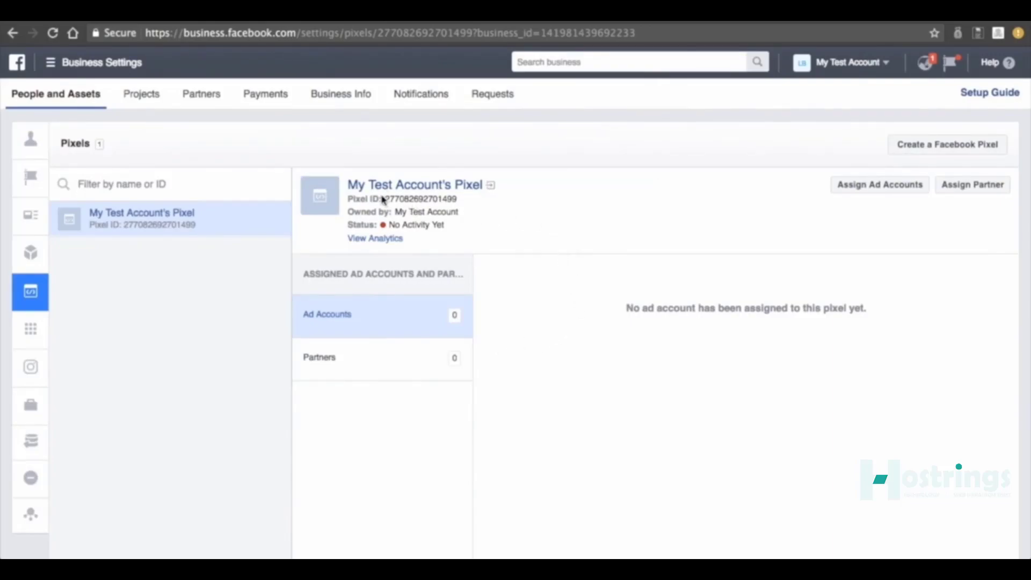
{"action": "left_click_drag", "start_coordinate": [385, 197], "coordinate": [459, 197]}
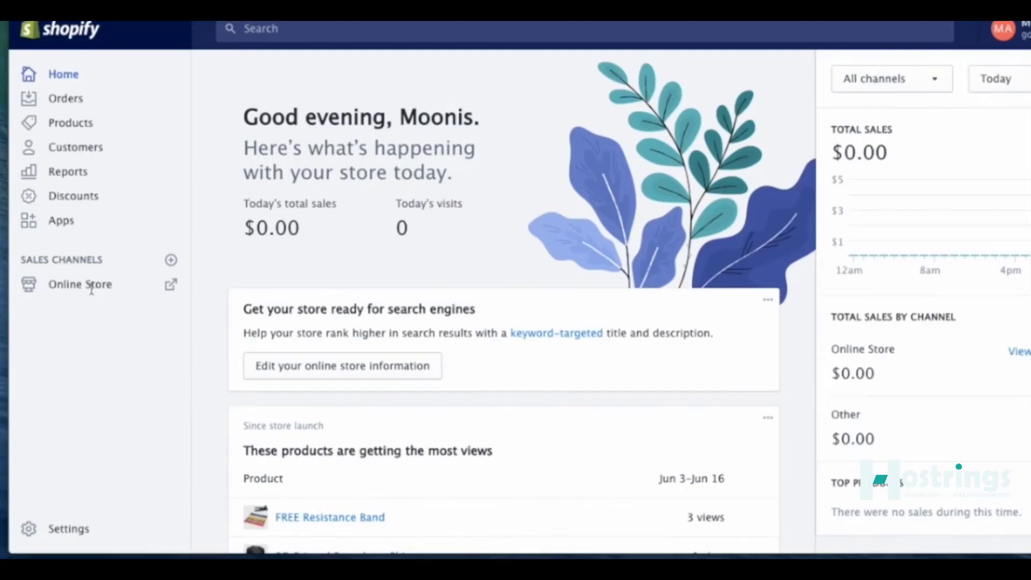
Switch to the Shopify admin, open the store's apps overview and go to the Shopify App Store
{"action": "left_click", "coordinate": [69, 225]}
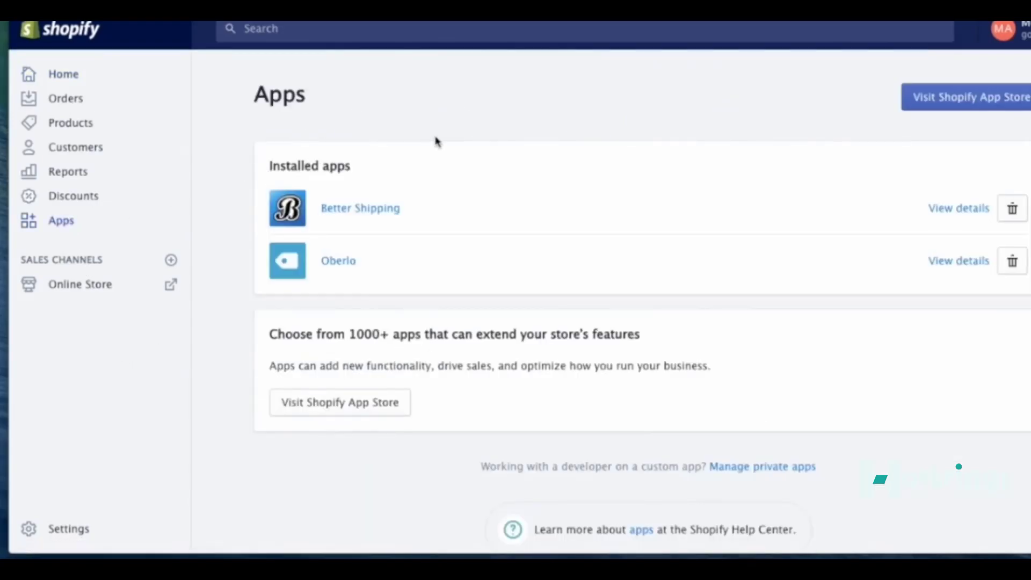
{"action": "left_click", "coordinate": [957, 107]}
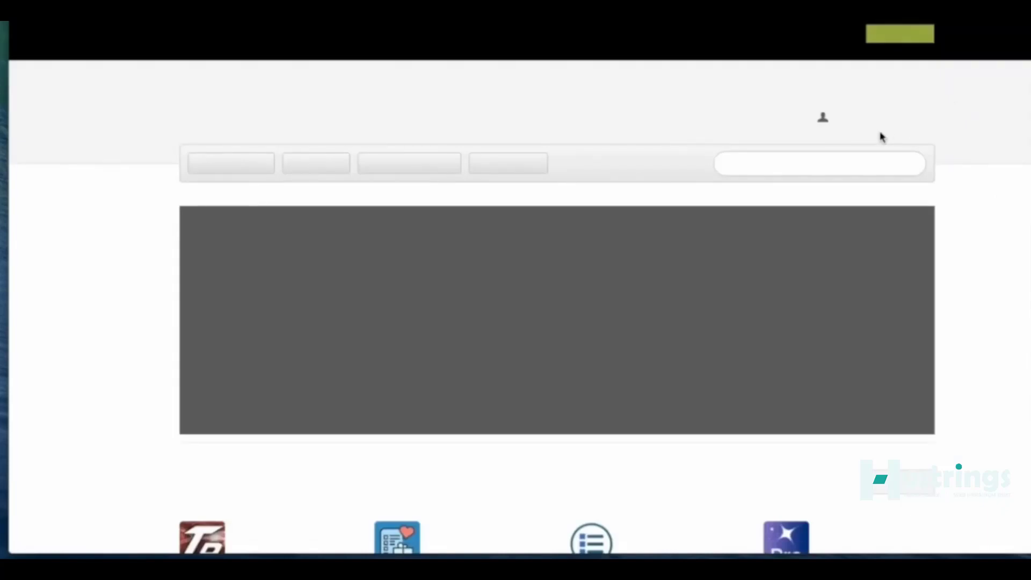
{"action": "scroll", "coordinate": [954, 371], "scroll_direction": "down", "scroll_amount": 8}
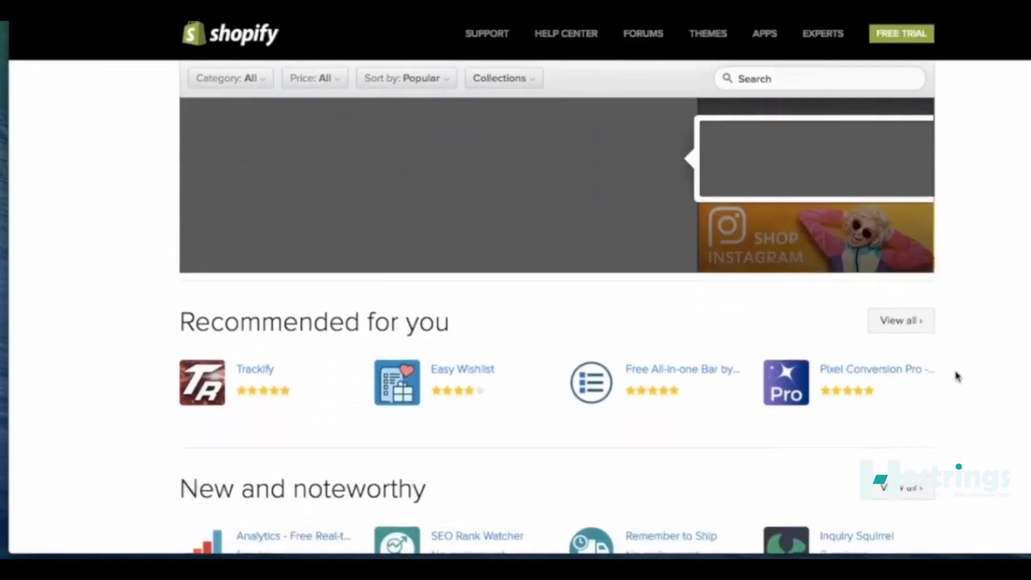
{"action": "scroll", "coordinate": [955, 375], "scroll_direction": "down", "scroll_amount": 5}
{"action": "scroll", "coordinate": [954, 376], "scroll_direction": "up", "scroll_amount": 6}
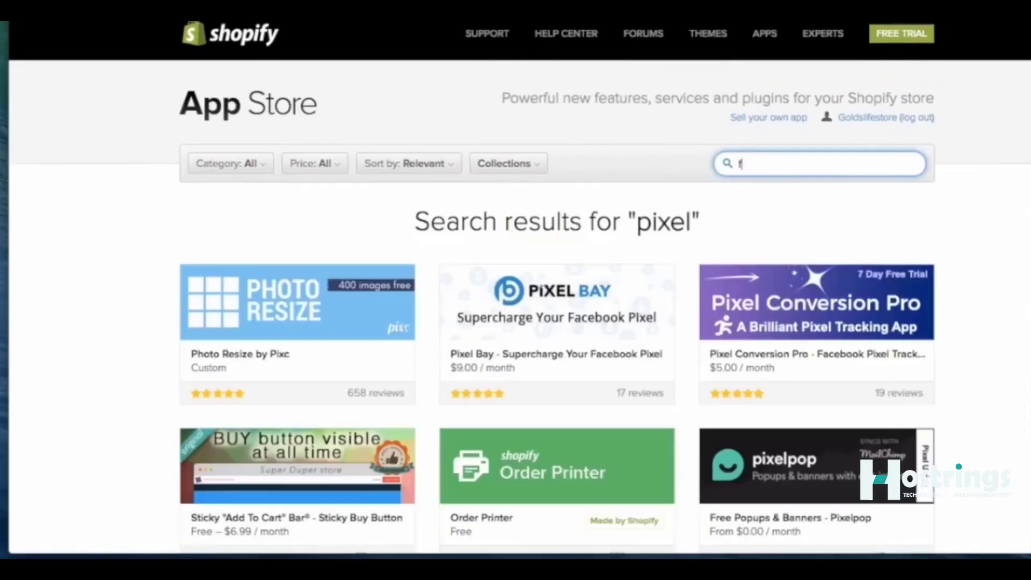
Search the App Store for "facebook pixel" and open the Pixel Conversion Pro - Facebook Pixel Tracking app from the results
{"action": "type", "text": "acebook"}
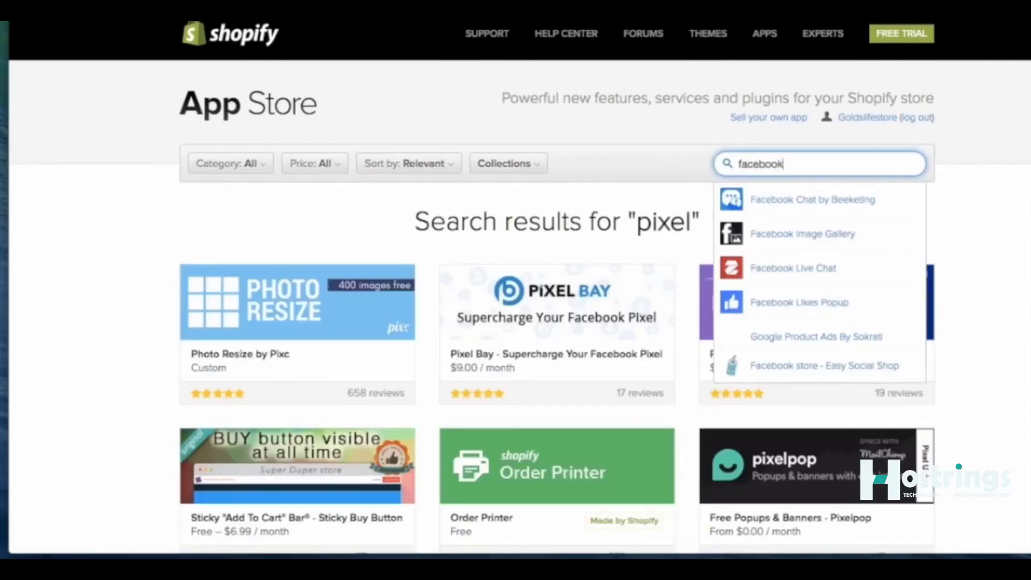
{"action": "type", "text": " pixel"}
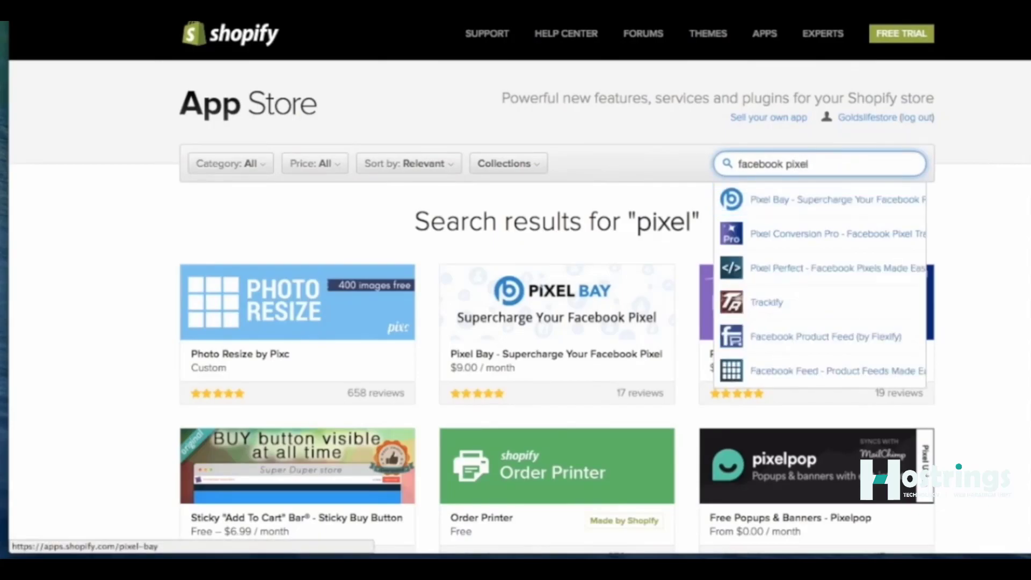
{"action": "key", "text": "Return"}
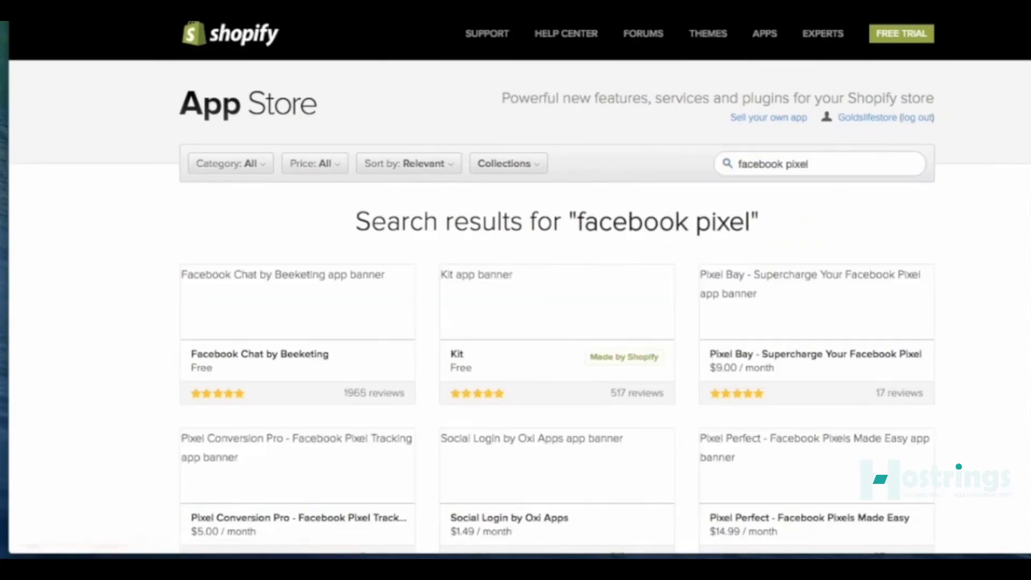
{"action": "scroll", "coordinate": [115, 372], "scroll_direction": "down", "scroll_amount": 3}
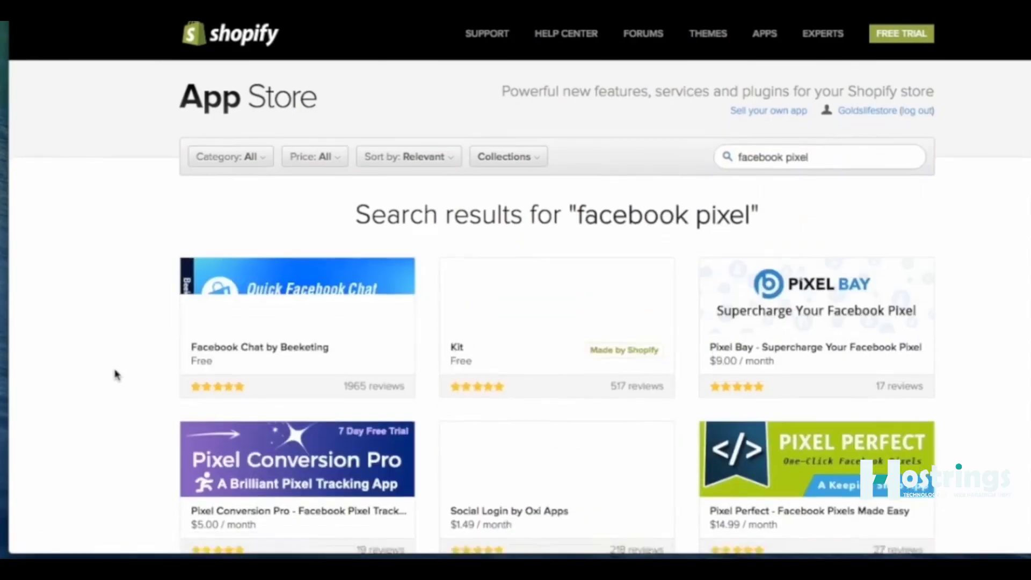
{"action": "scroll", "coordinate": [112, 366], "scroll_direction": "down", "scroll_amount": 3}
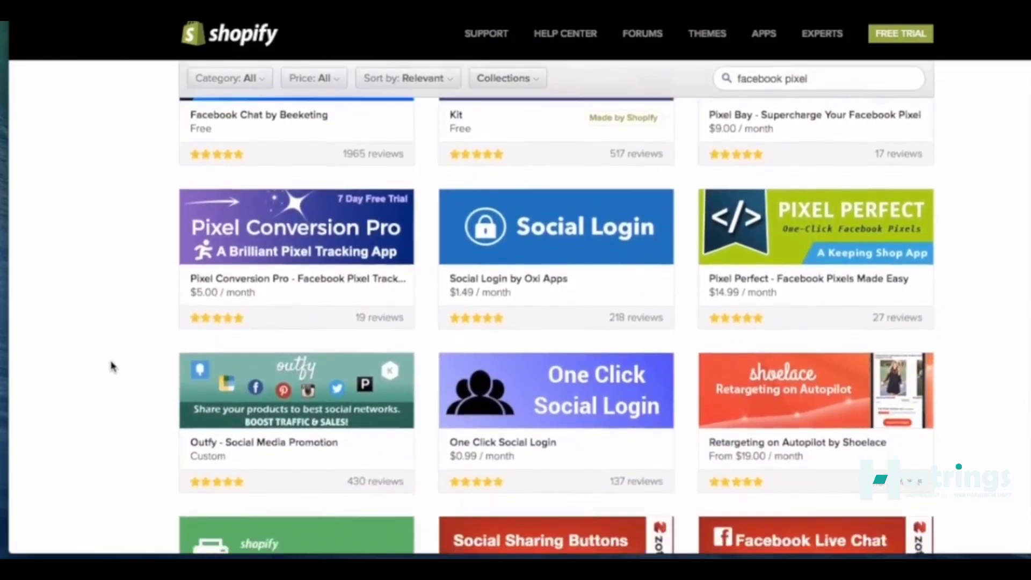
{"action": "scroll", "coordinate": [110, 365], "scroll_direction": "down", "scroll_amount": 1}
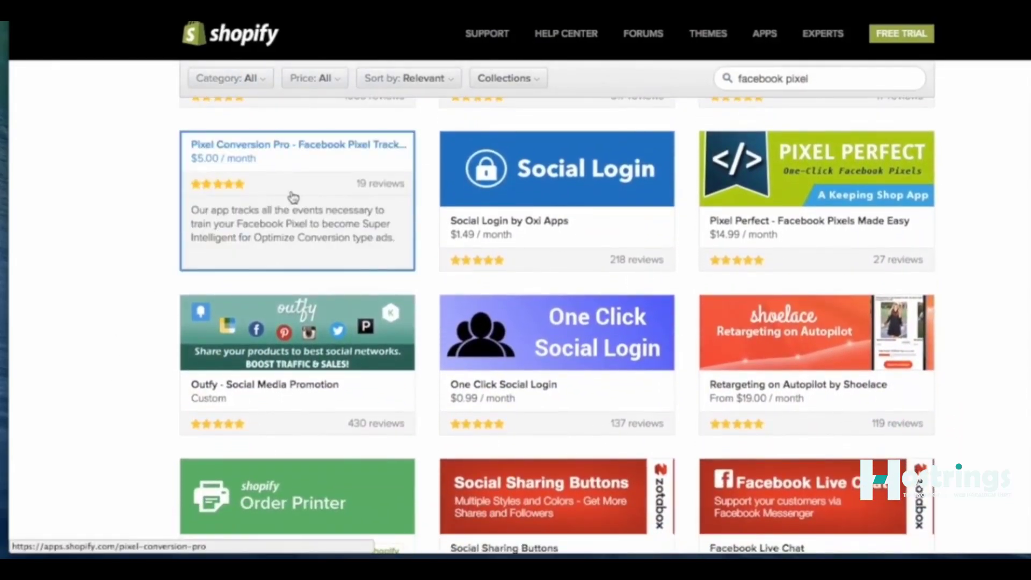
{"action": "left_click", "coordinate": [222, 188]}
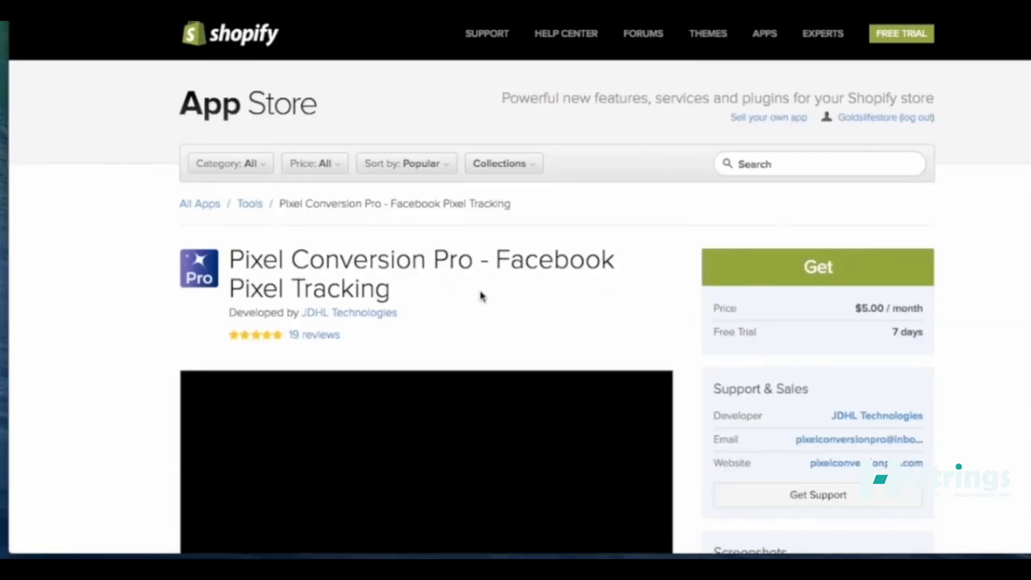
Install Pixel Conversion Pro on the store and approve its $5.00 monthly charge with the 7-day free trial
{"action": "scroll", "coordinate": [479, 295], "scroll_direction": "down", "scroll_amount": 2}
{"action": "left_click", "coordinate": [734, 183]}
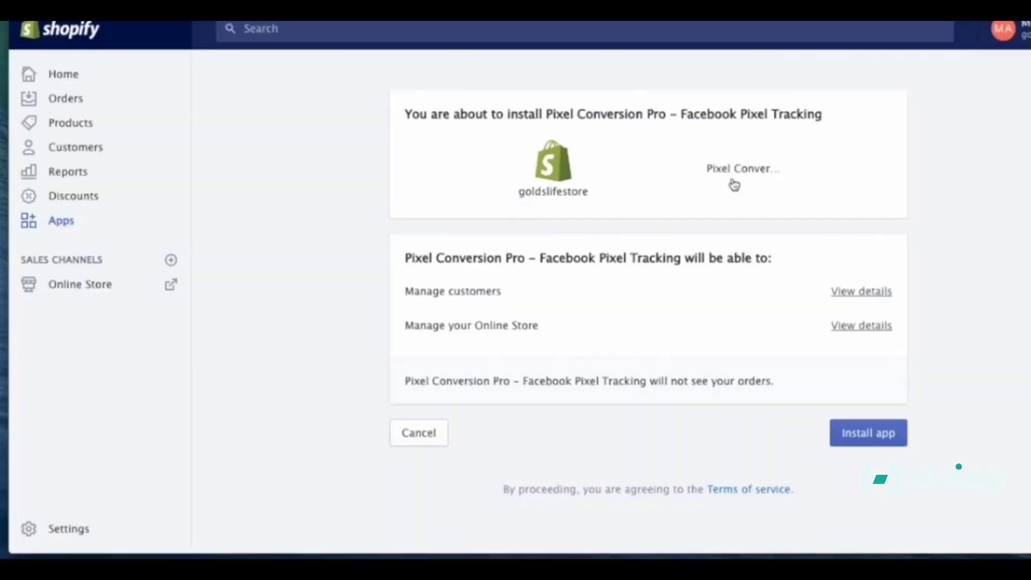
{"action": "left_click", "coordinate": [844, 434]}
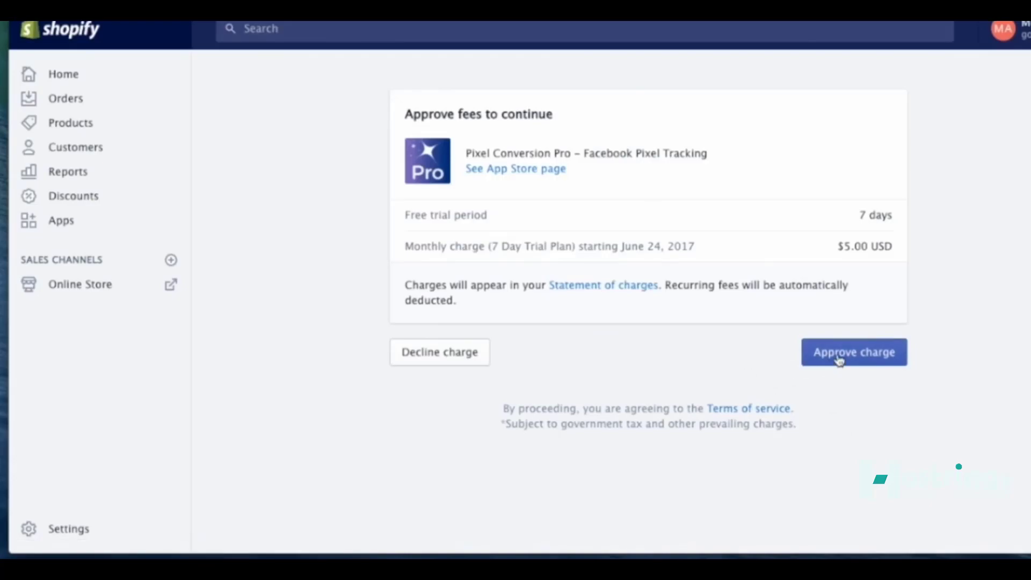
{"action": "left_click", "coordinate": [837, 354]}
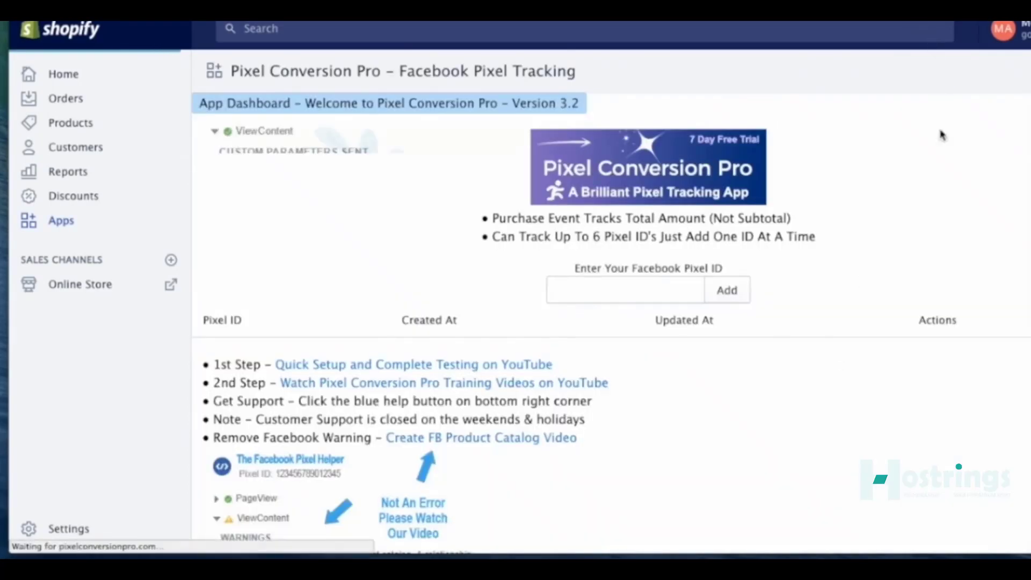
{"action": "left_click", "coordinate": [661, 288]}
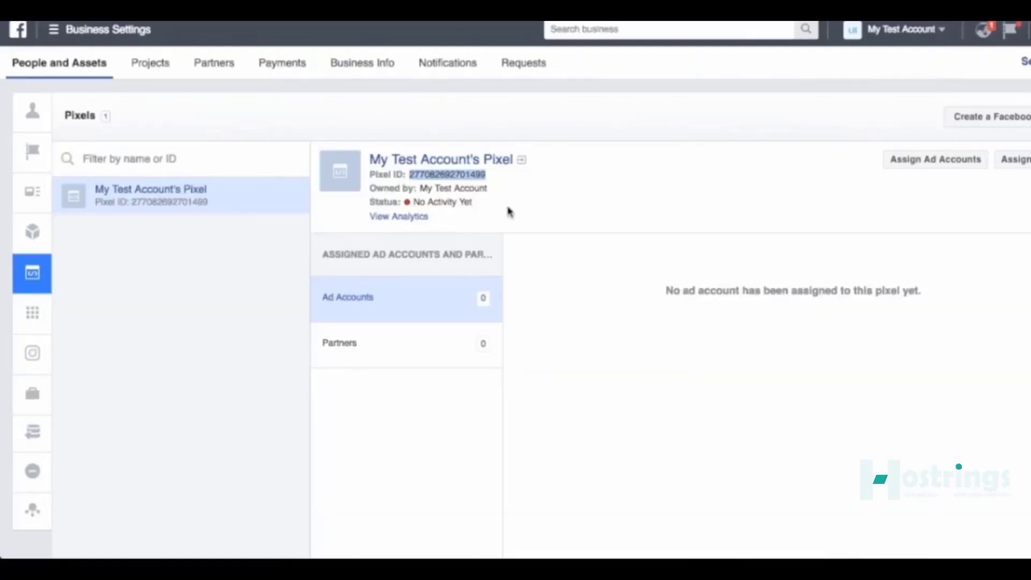
{"action": "right_click", "coordinate": [483, 181]}
{"action": "left_click", "coordinate": [500, 208]}
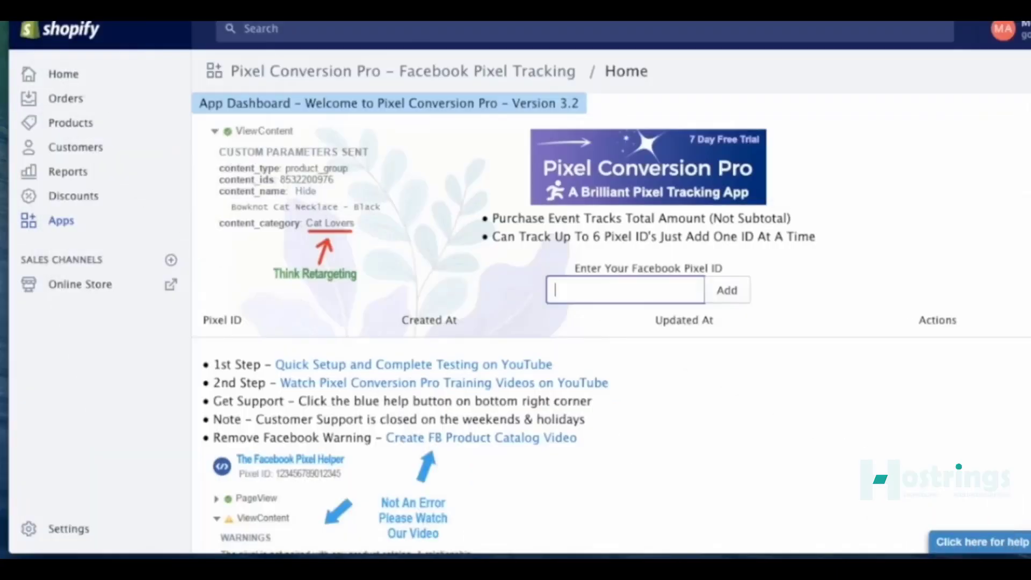
{"action": "right_click", "coordinate": [577, 290]}
{"action": "left_click", "coordinate": [614, 366]}
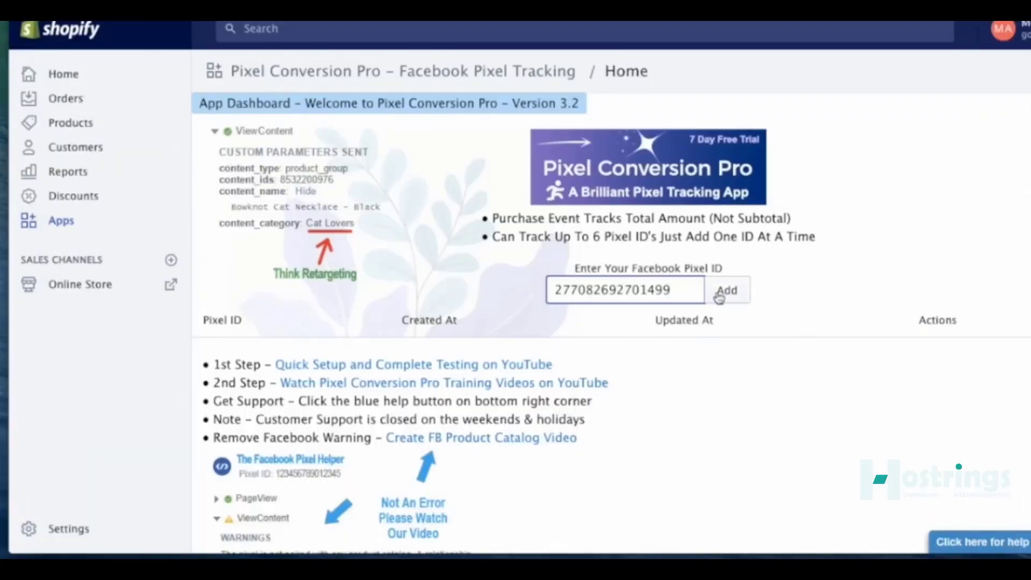
{"action": "left_click", "coordinate": [725, 292]}
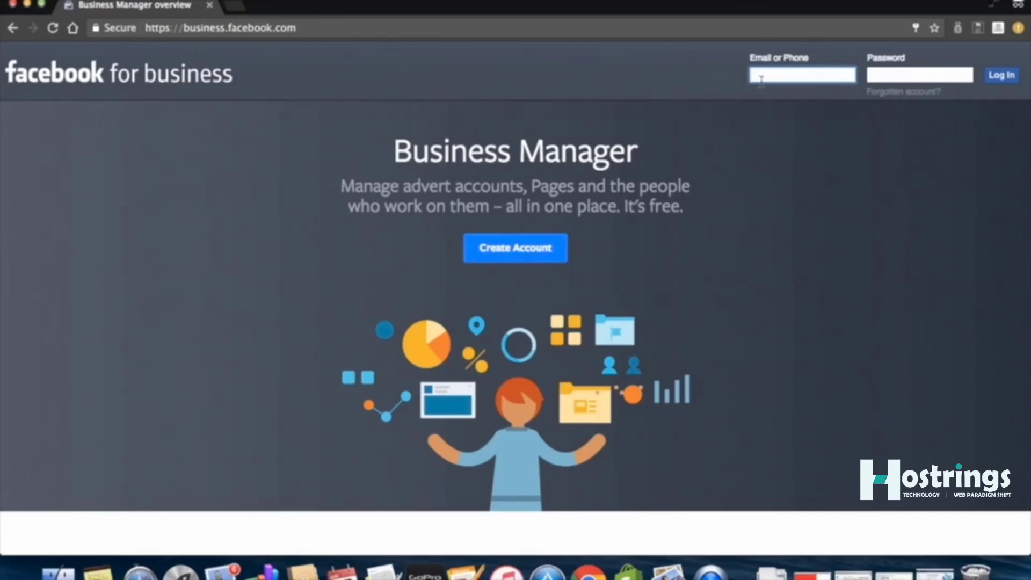
Log in to Facebook for Business and create a Business Manager account with the business name My Test Account
{"action": "left_click", "coordinate": [509, 254]}
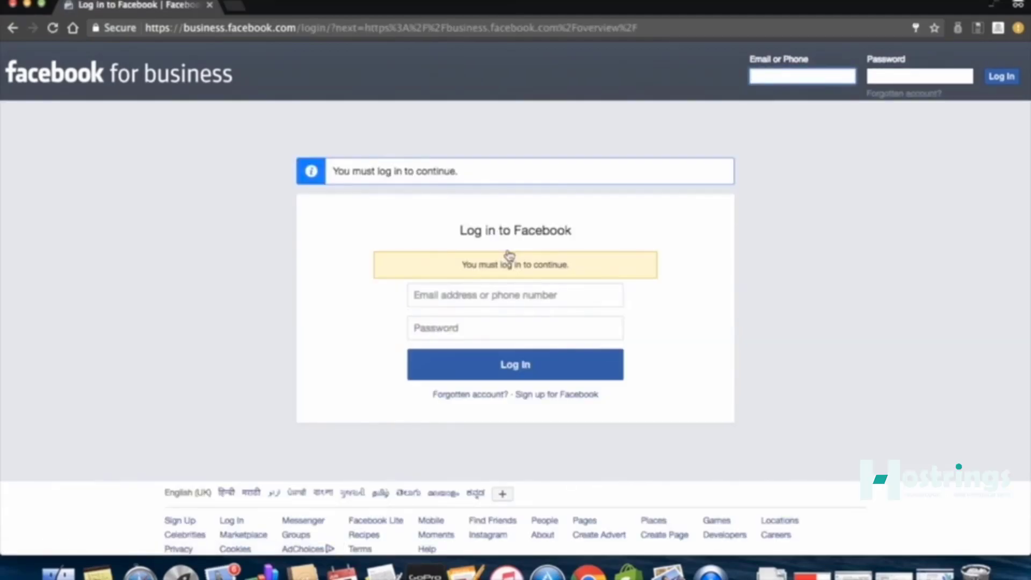
{"action": "left_click", "coordinate": [493, 304]}
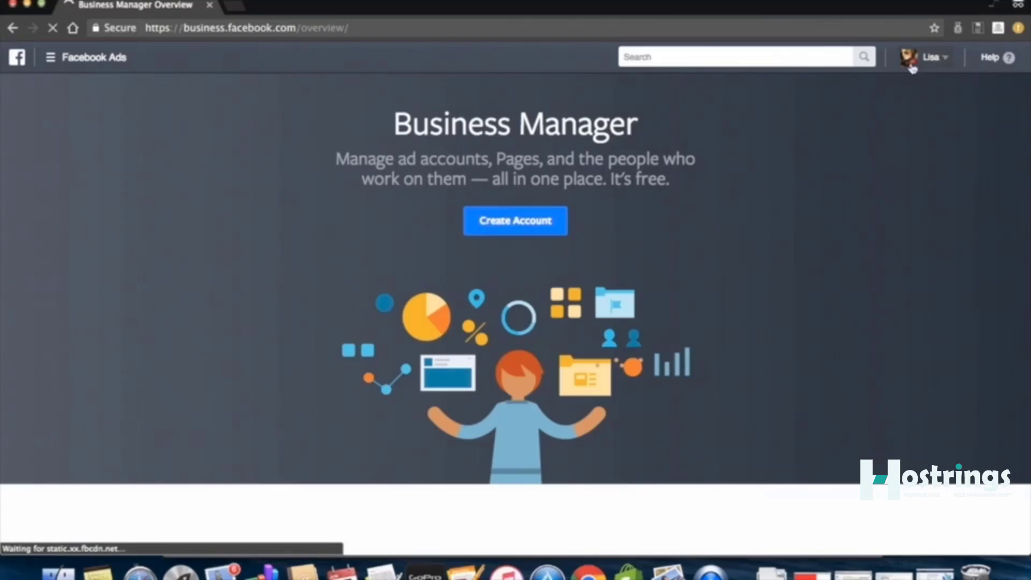
{"action": "left_click", "coordinate": [499, 219]}
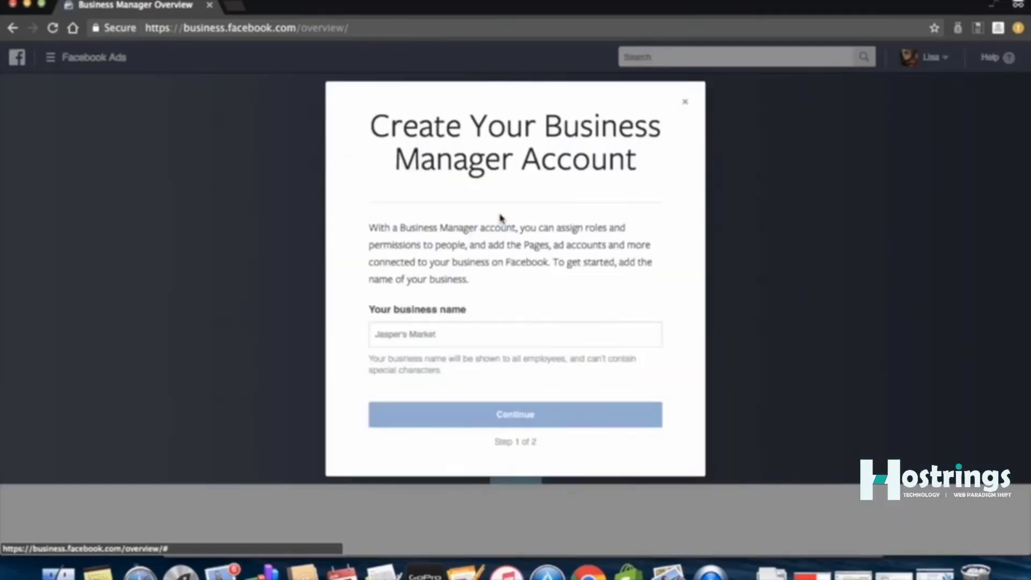
{"action": "left_click", "coordinate": [433, 335]}
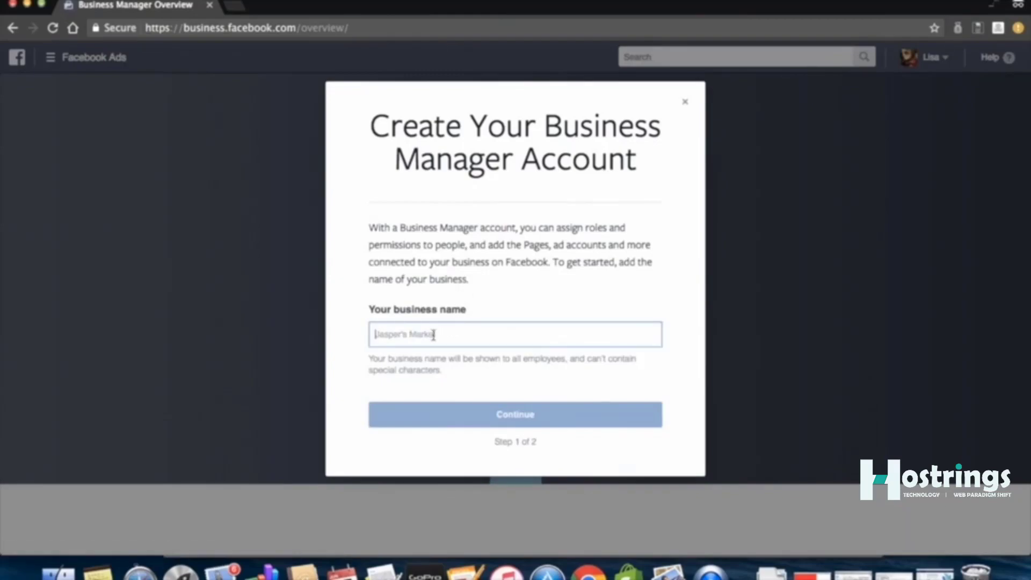
{"action": "type", "text": "My Test Account"}
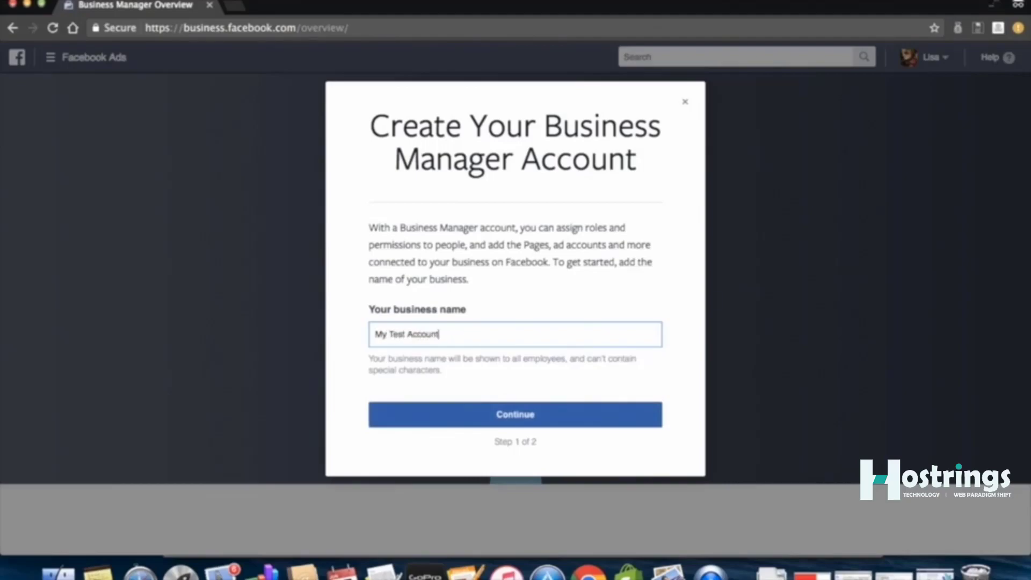
{"action": "left_click", "coordinate": [432, 413]}
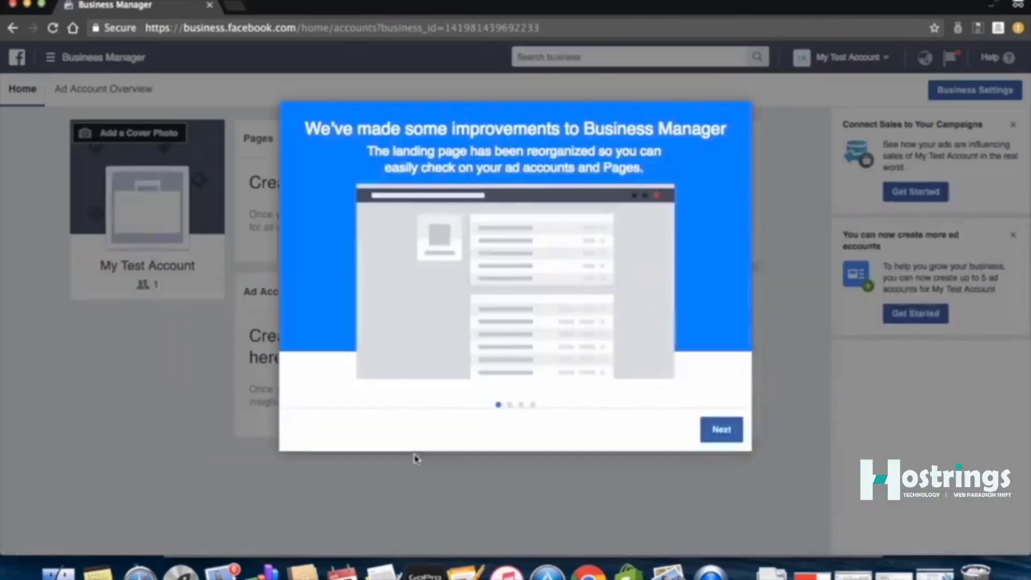
Go through the introduction to the Business Manager improvements and dismiss it
{"action": "left_click", "coordinate": [721, 429]}
{"action": "left_click", "coordinate": [721, 429]}
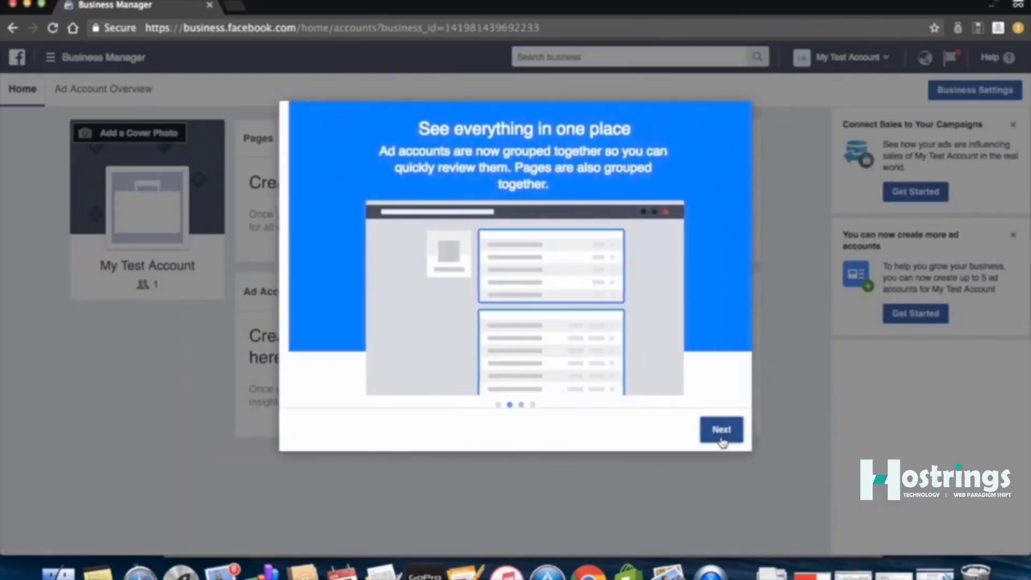
{"action": "left_click", "coordinate": [721, 430]}
{"action": "left_click", "coordinate": [721, 429]}
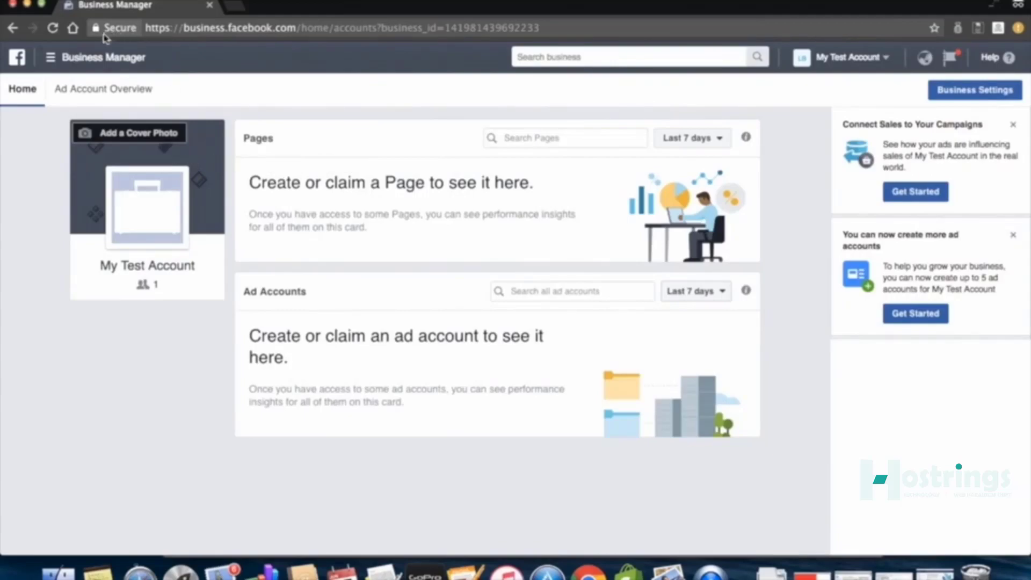
Open the Business Settings of My Test Account and go to its Ad Accounts section
{"action": "left_click", "coordinate": [61, 56]}
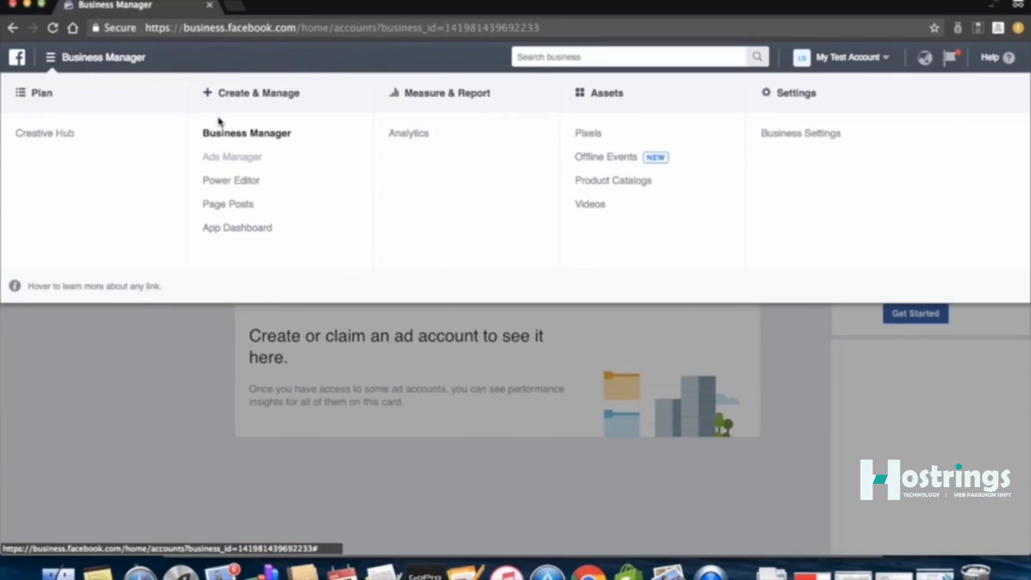
{"action": "mouse_move", "coordinate": [256, 169]}
{"action": "left_click", "coordinate": [805, 138]}
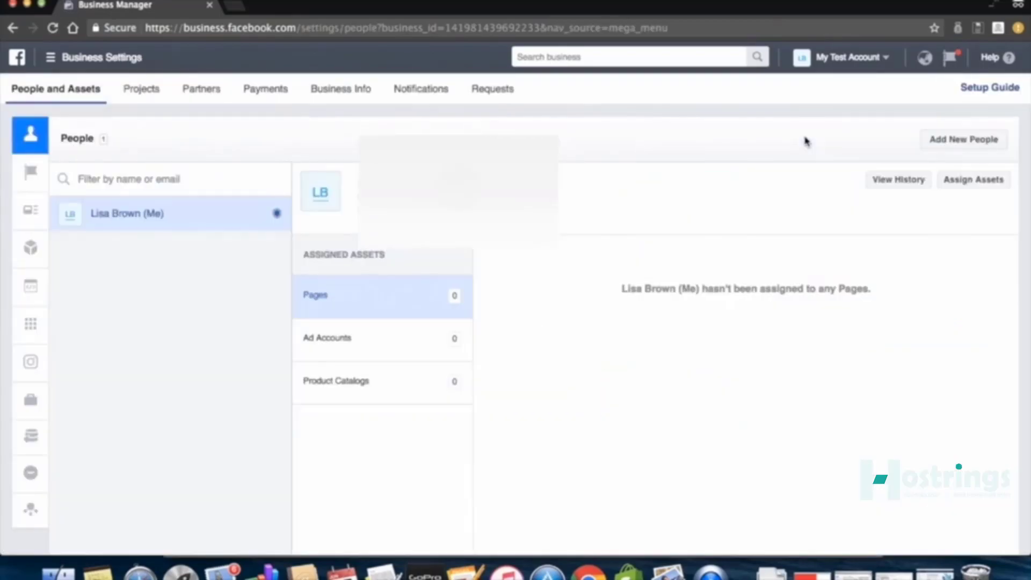
{"action": "scroll", "coordinate": [727, 214], "scroll_direction": "down", "scroll_amount": 2}
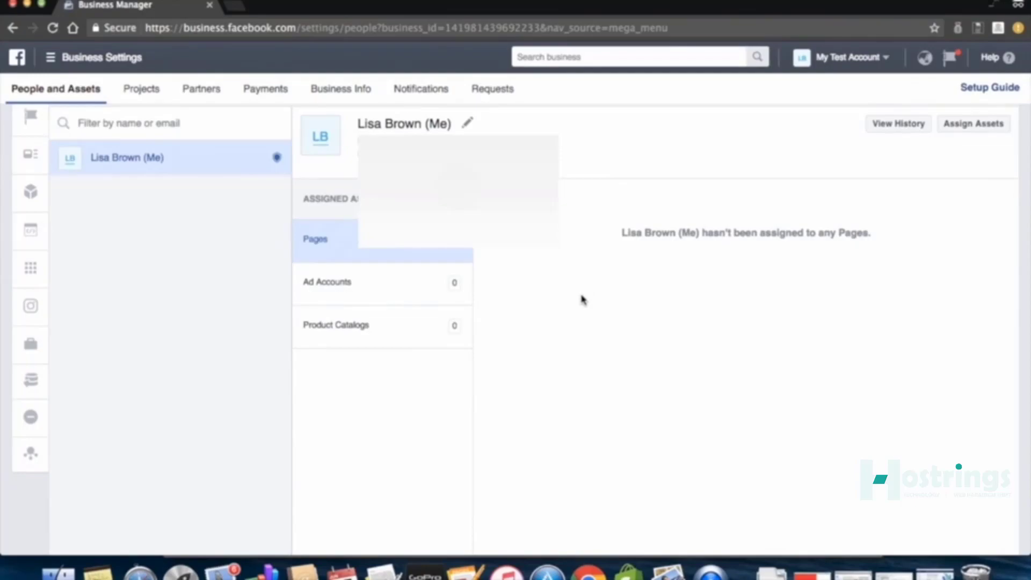
{"action": "scroll", "coordinate": [582, 299], "scroll_direction": "up", "scroll_amount": 1}
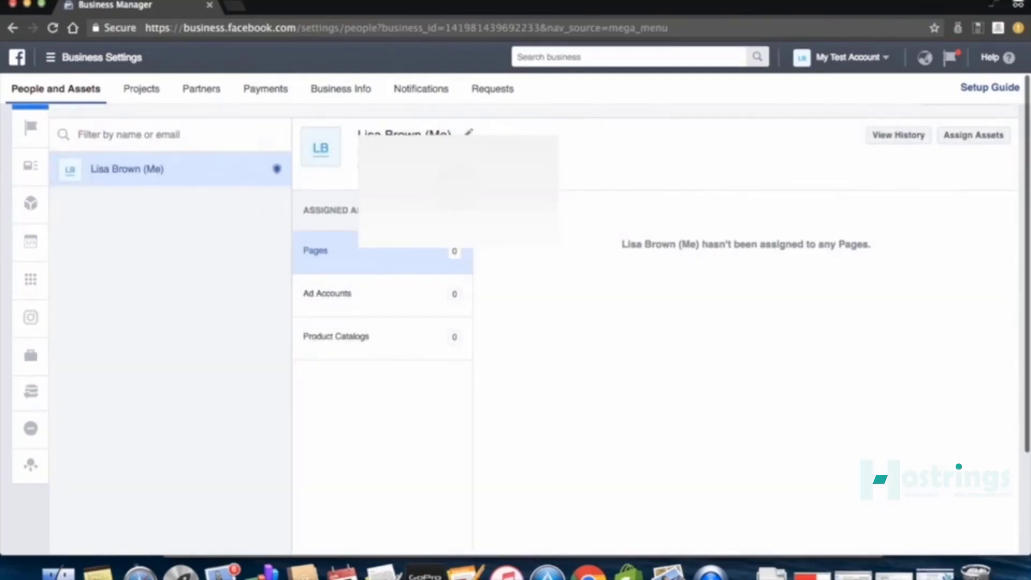
{"action": "scroll", "coordinate": [959, 161], "scroll_direction": "up", "scroll_amount": 2}
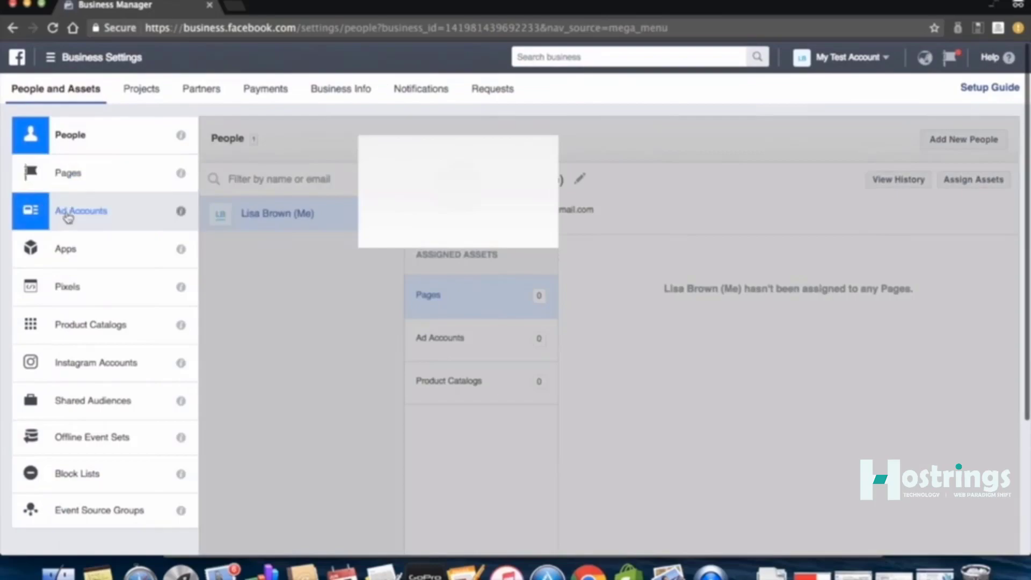
{"action": "left_click", "coordinate": [67, 213]}
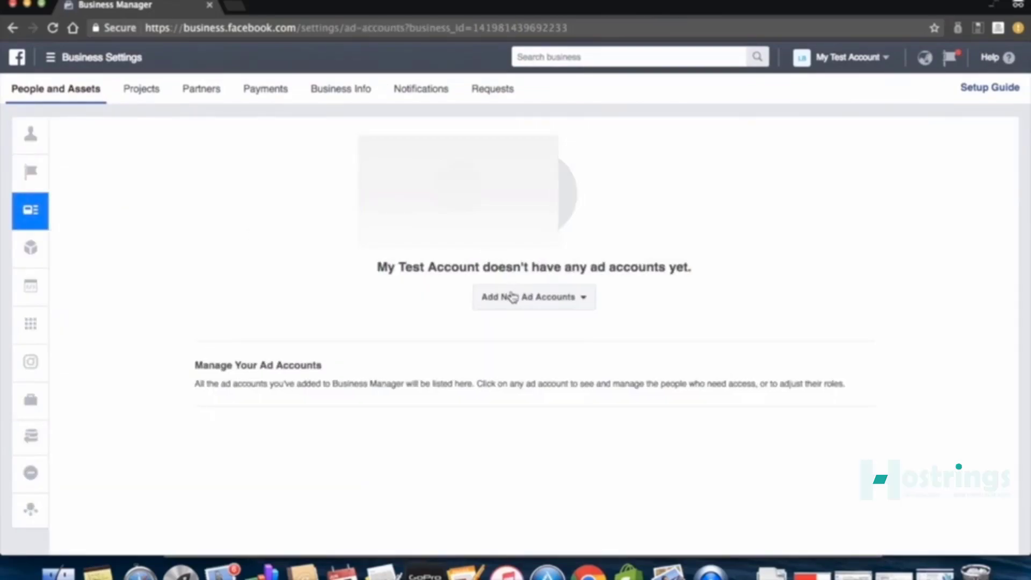
Start creating a new ad account and name it My Test Account
{"action": "left_click", "coordinate": [511, 296]}
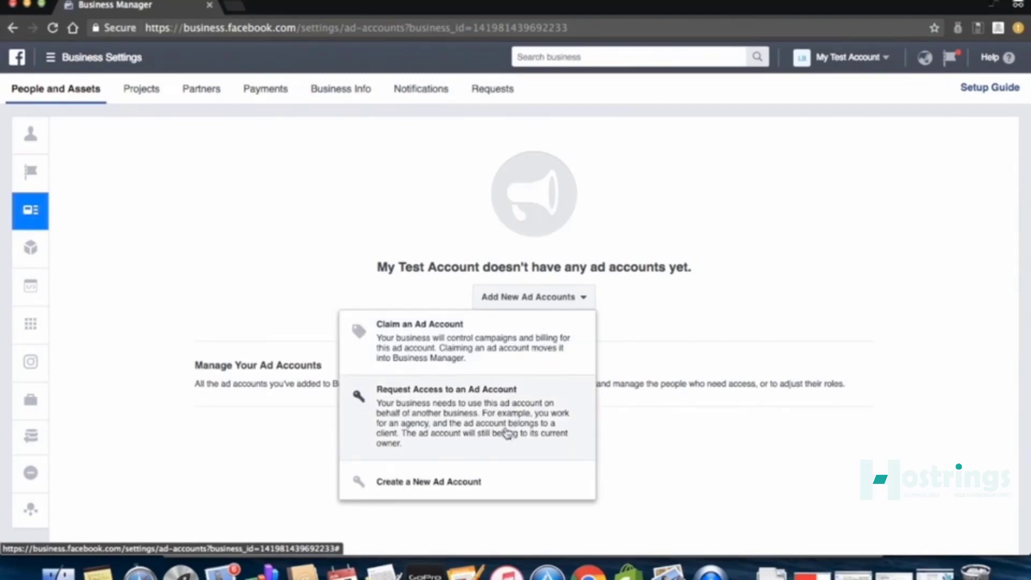
{"action": "left_click", "coordinate": [487, 484]}
{"action": "left_click", "coordinate": [517, 291]}
{"action": "type", "text": "My Test Account"}
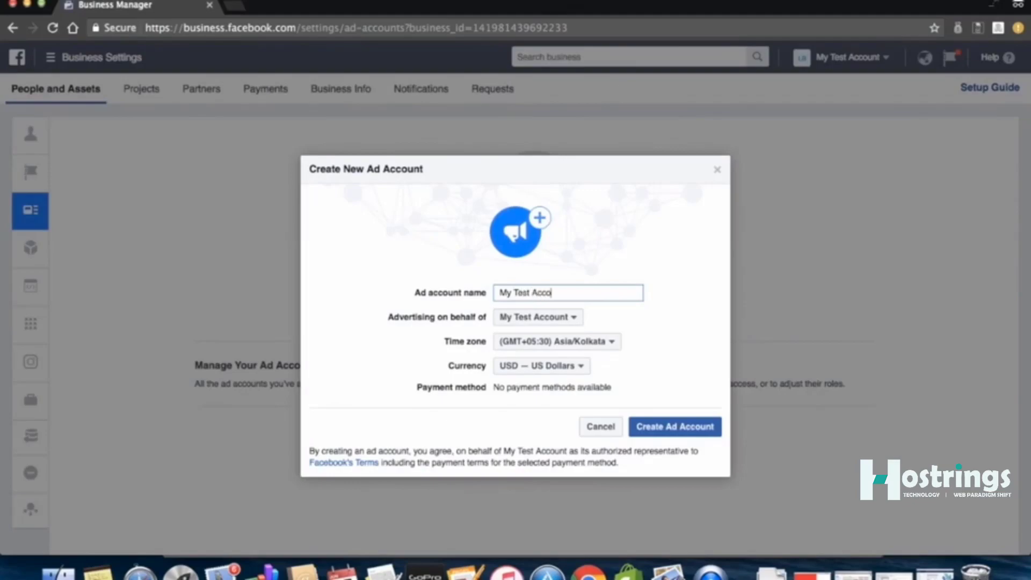
Browse the available time zones for the new ad account and keep (GMT+05:30) Asia/Kolkata
{"action": "left_click", "coordinate": [557, 347]}
{"action": "scroll", "coordinate": [564, 408], "scroll_direction": "down", "scroll_amount": 5}
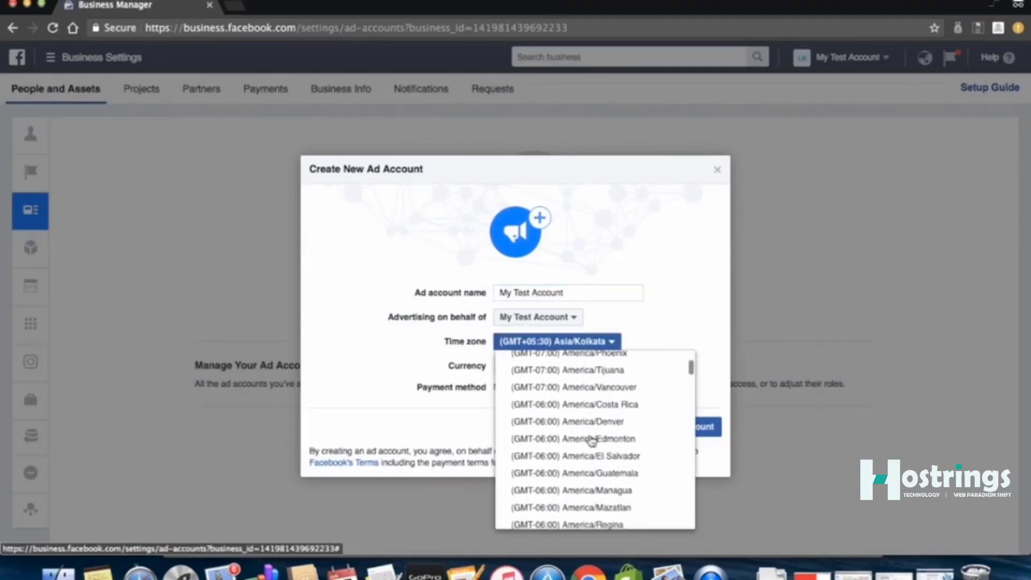
{"action": "scroll", "coordinate": [591, 441], "scroll_direction": "down", "scroll_amount": 15}
{"action": "scroll", "coordinate": [591, 441], "scroll_direction": "up", "scroll_amount": 3}
{"action": "scroll", "coordinate": [591, 440], "scroll_direction": "up", "scroll_amount": 10}
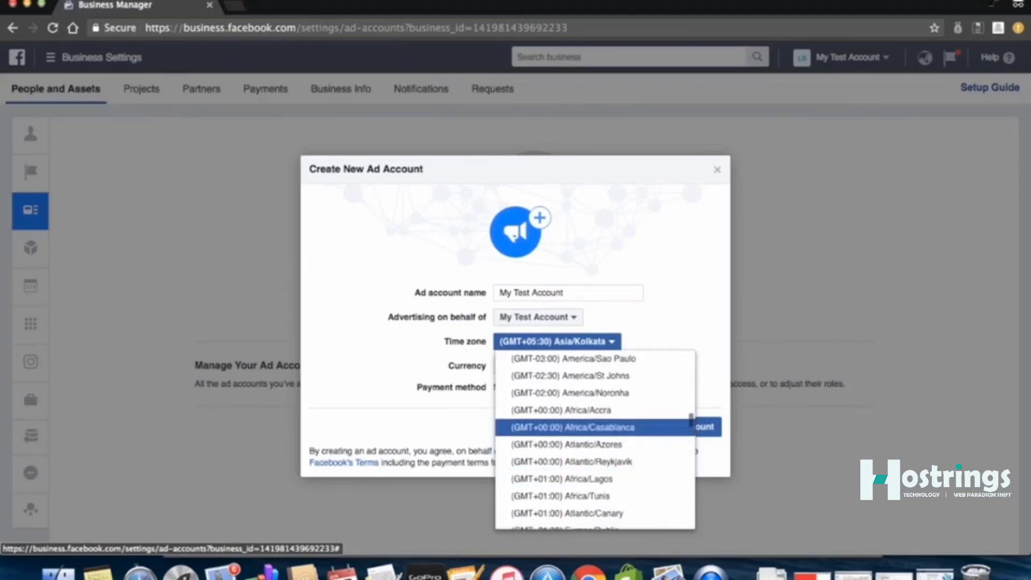
{"action": "left_click", "coordinate": [643, 320]}
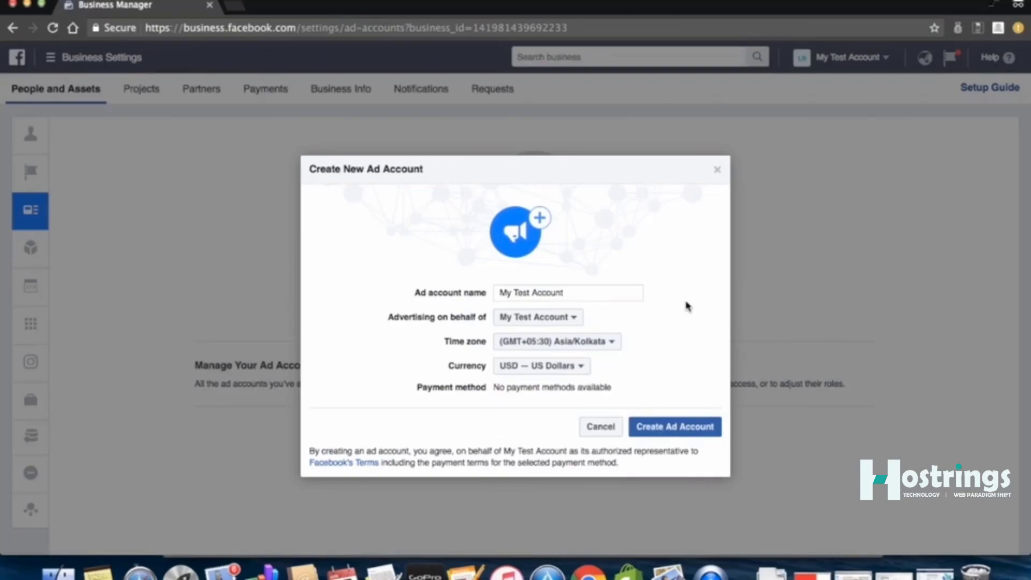
Check the currency choices, keep USD — US Dollars, and create the ad account
{"action": "left_click", "coordinate": [552, 366]}
{"action": "left_click", "coordinate": [349, 352]}
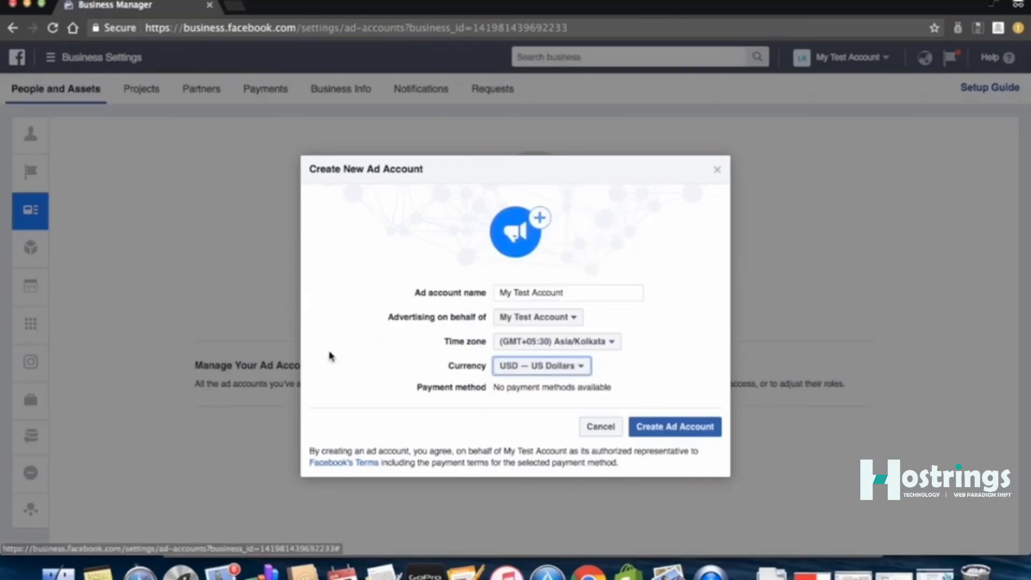
{"action": "left_click", "coordinate": [596, 382]}
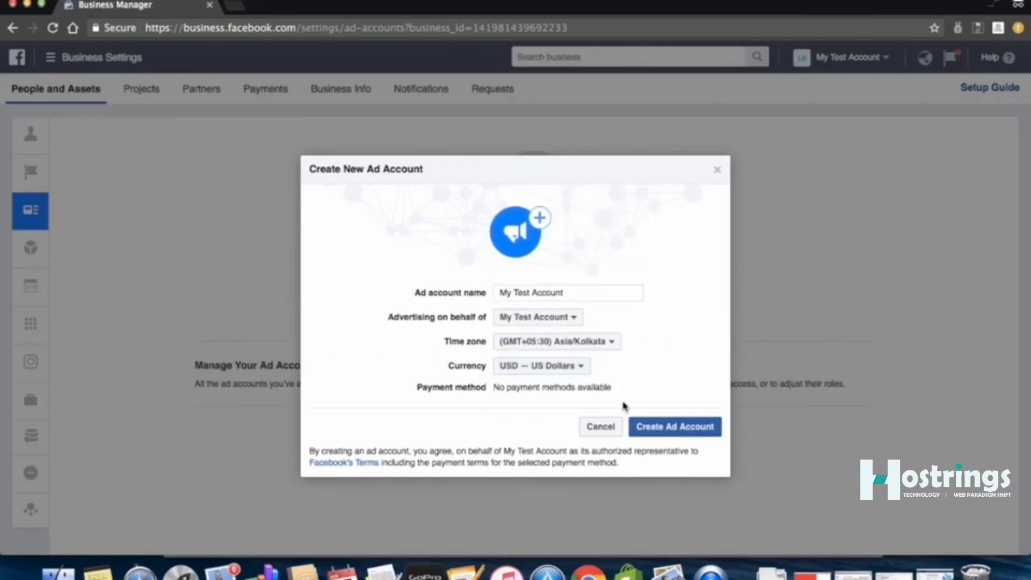
{"action": "left_click", "coordinate": [663, 430]}
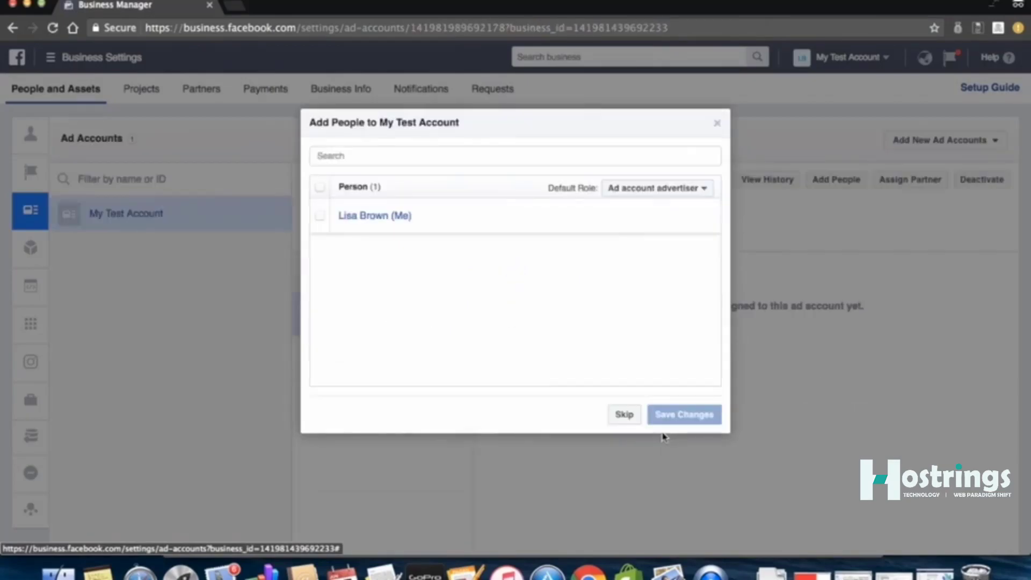
Add your own user to the My Test Account ad account, choose the individual and default roles, save the changes and close the creation notice
{"action": "left_click", "coordinate": [320, 217]}
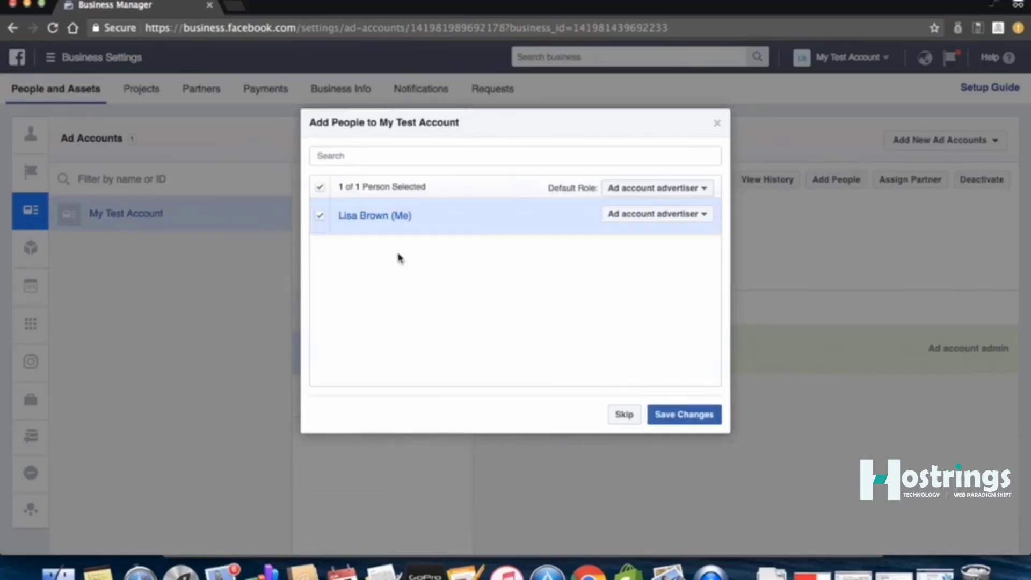
{"action": "left_click", "coordinate": [657, 213]}
{"action": "left_click", "coordinate": [652, 251]}
{"action": "left_click", "coordinate": [656, 188]}
{"action": "left_click", "coordinate": [646, 226]}
{"action": "left_click", "coordinate": [681, 414]}
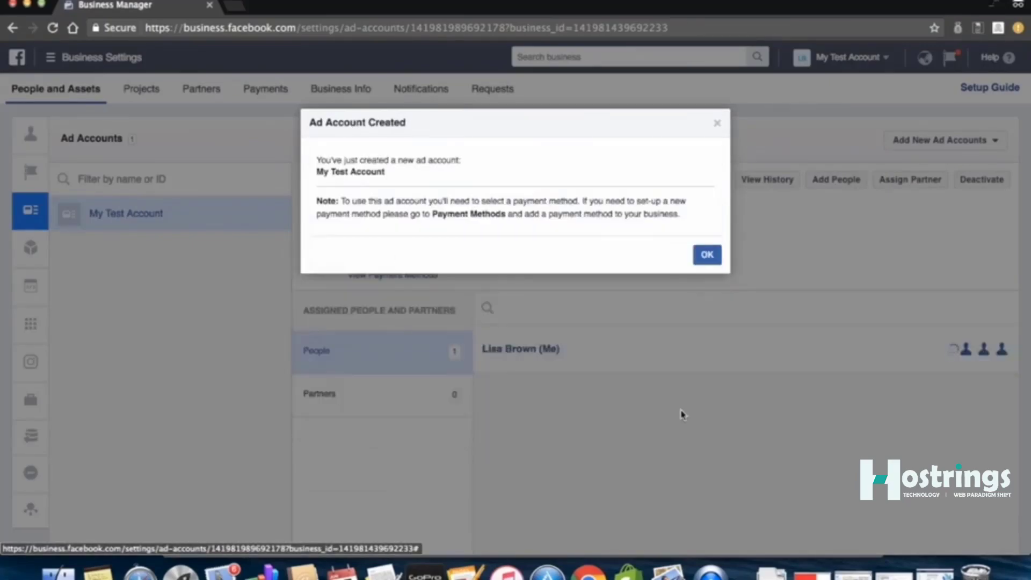
{"action": "left_click", "coordinate": [706, 253]}
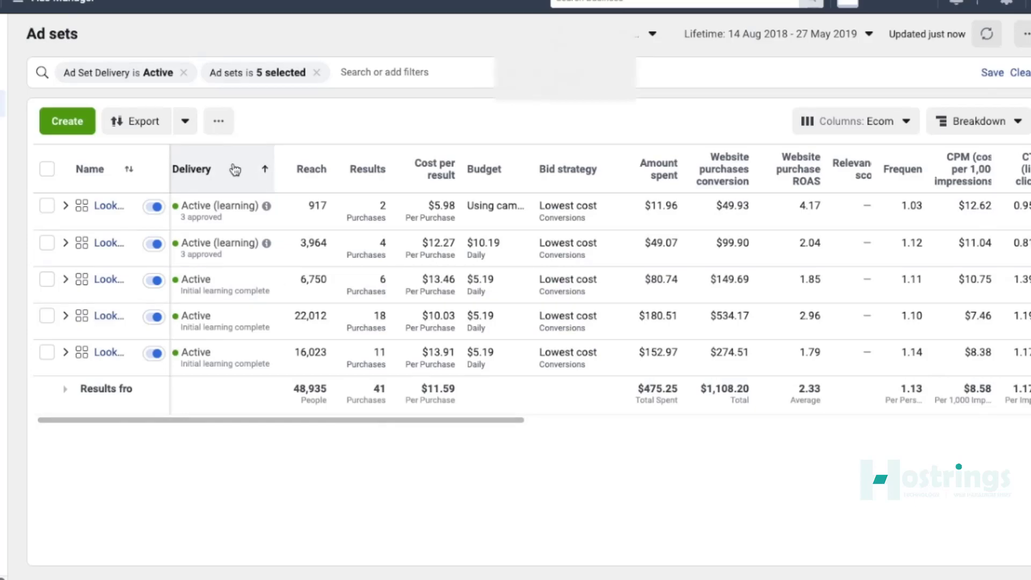
Examine the metric columns of the five active ad sets in Ads Manager, from Delivery and Reach across to Schedule
{"action": "mouse_move", "coordinate": [310, 179]}
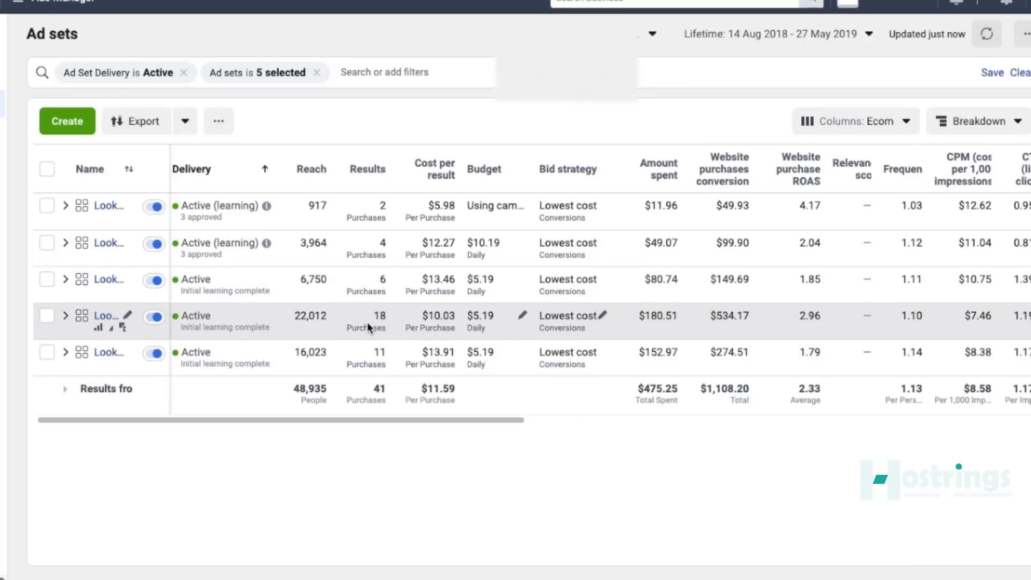
{"action": "left_click", "coordinate": [388, 306]}
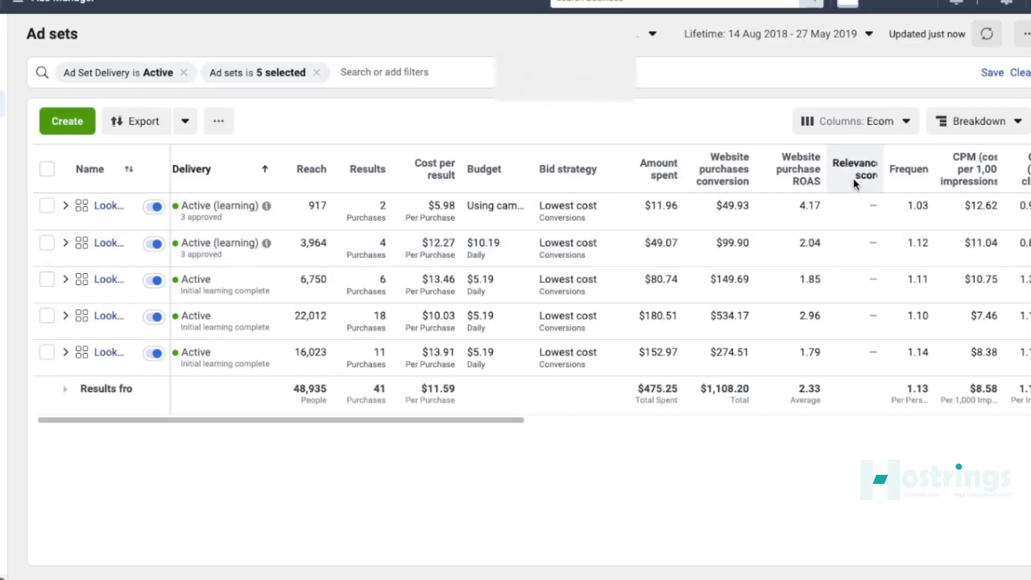
{"action": "scroll", "coordinate": [846, 394], "scroll_direction": "right", "scroll_amount": 3}
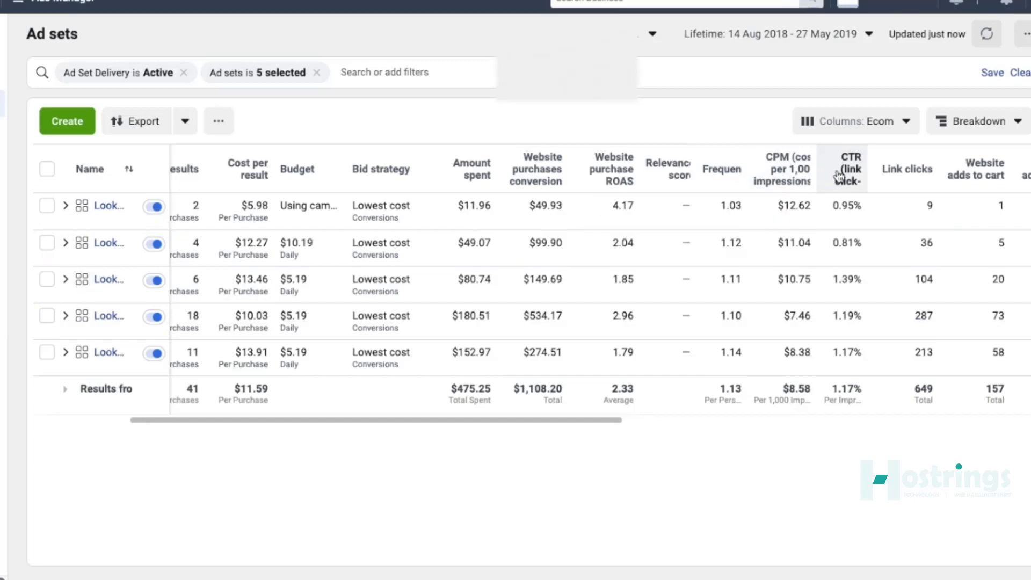
{"action": "scroll", "coordinate": [838, 175], "scroll_direction": "right", "scroll_amount": 5}
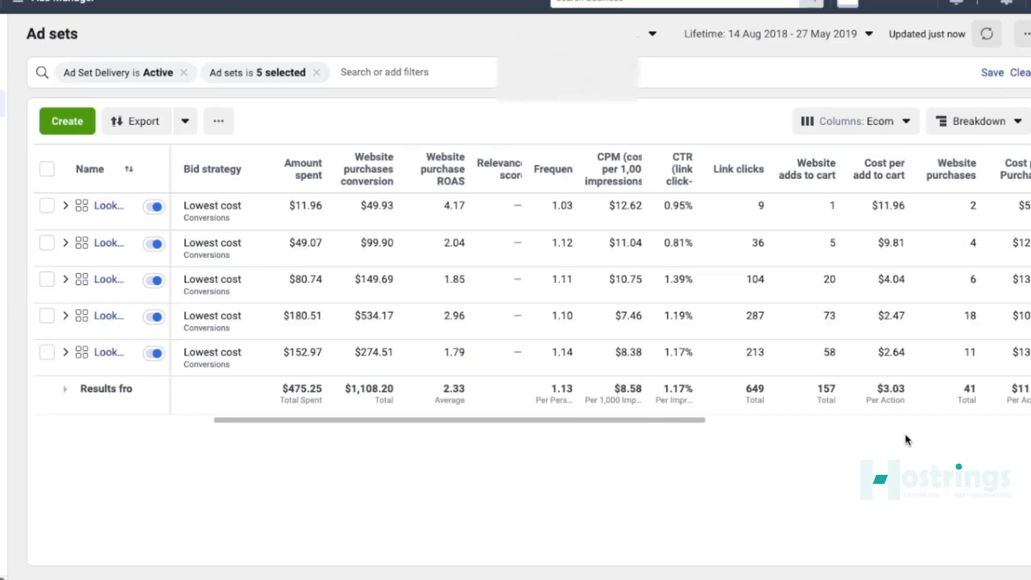
{"action": "scroll", "coordinate": [909, 327], "scroll_direction": "right", "scroll_amount": 4}
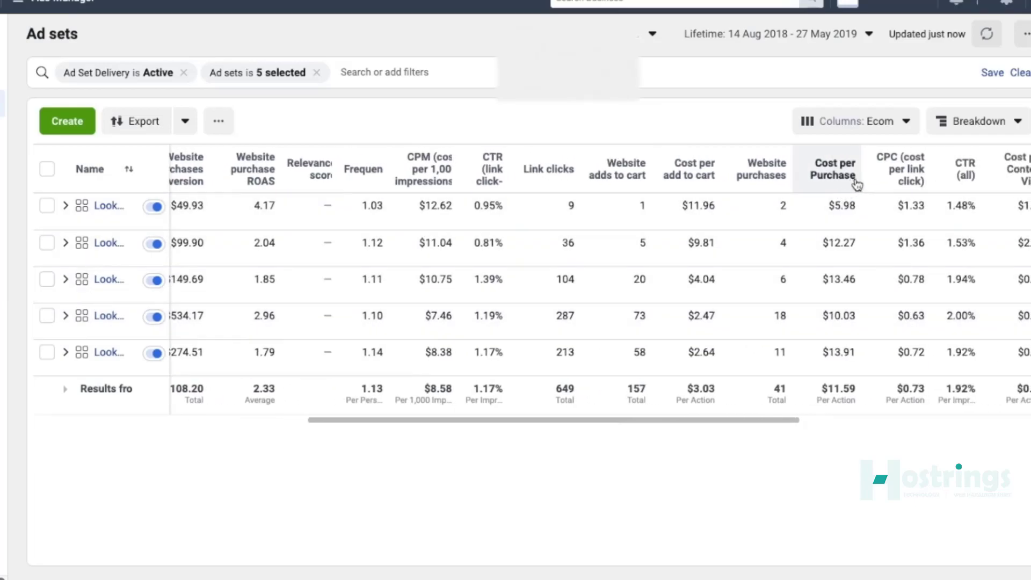
{"action": "scroll", "coordinate": [859, 186], "scroll_direction": "right", "scroll_amount": 1}
{"action": "scroll", "coordinate": [864, 183], "scroll_direction": "right", "scroll_amount": 2}
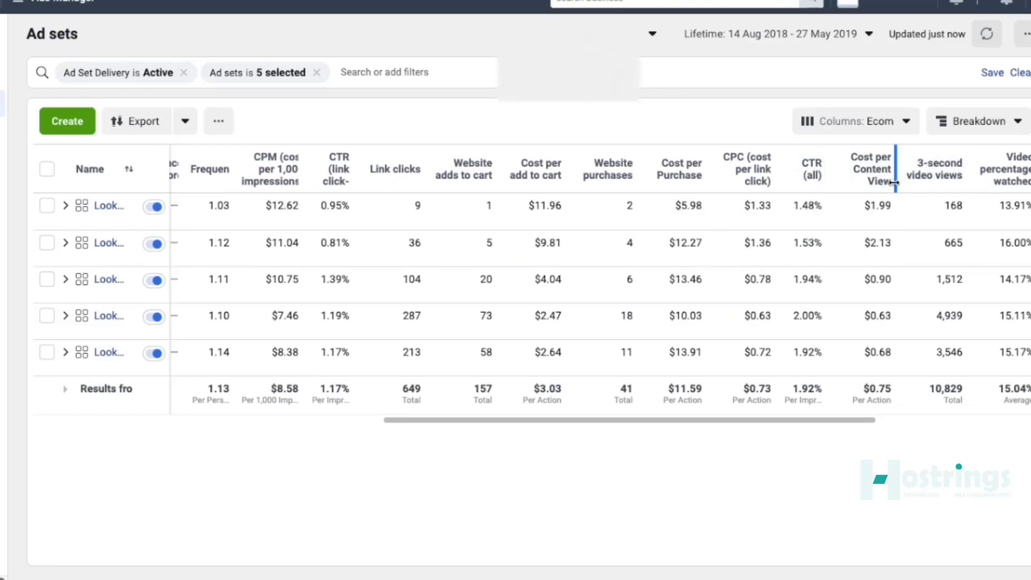
{"action": "scroll", "coordinate": [892, 188], "scroll_direction": "right", "scroll_amount": 5}
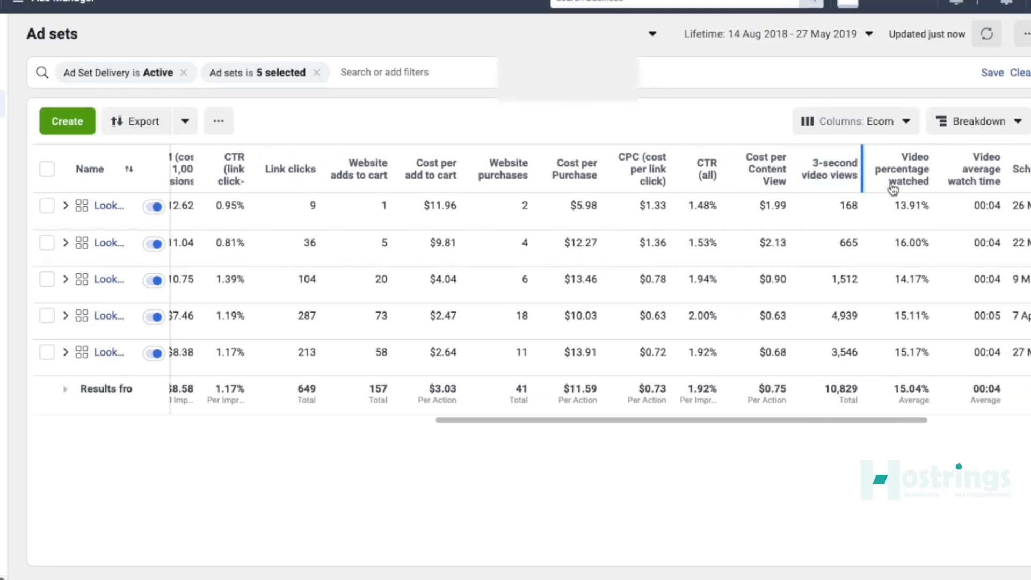
{"action": "scroll", "coordinate": [892, 188], "scroll_direction": "right", "scroll_amount": 1}
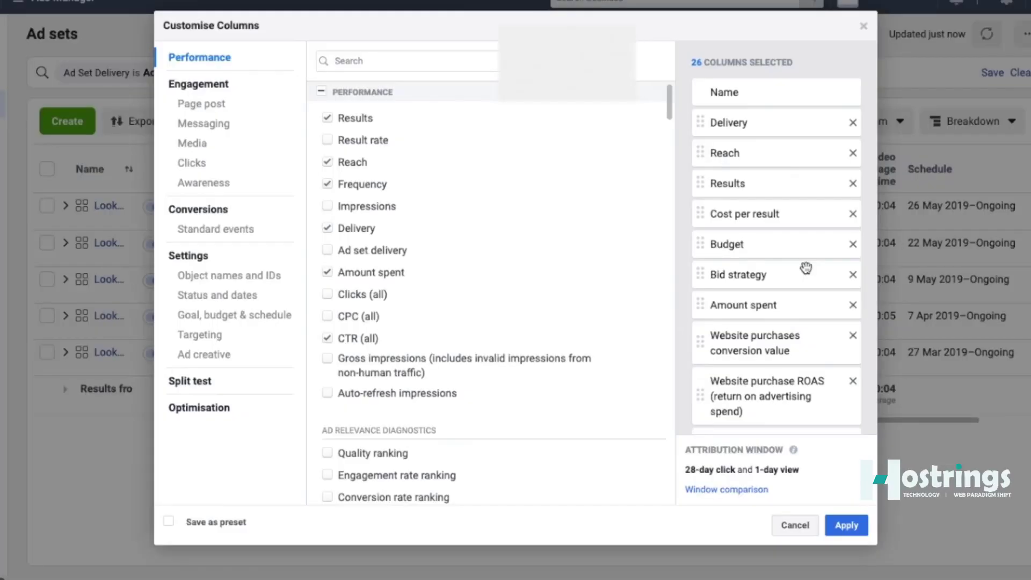
Examine the selected columns and their order in the column customisation, from Delivery down to the add-to-cart and purchase metrics
{"action": "scroll", "coordinate": [805, 268], "scroll_direction": "down", "scroll_amount": 1}
{"action": "scroll", "coordinate": [789, 204], "scroll_direction": "up", "scroll_amount": 1}
{"action": "scroll", "coordinate": [777, 179], "scroll_direction": "down", "scroll_amount": 1}
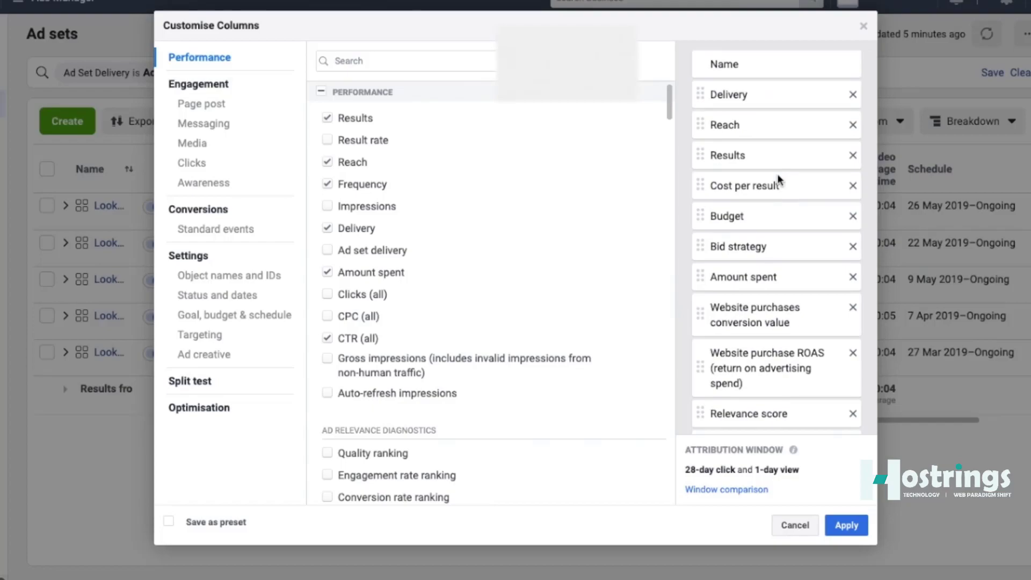
{"action": "scroll", "coordinate": [778, 174], "scroll_direction": "down", "scroll_amount": 3}
{"action": "scroll", "coordinate": [786, 304], "scroll_direction": "up", "scroll_amount": 4}
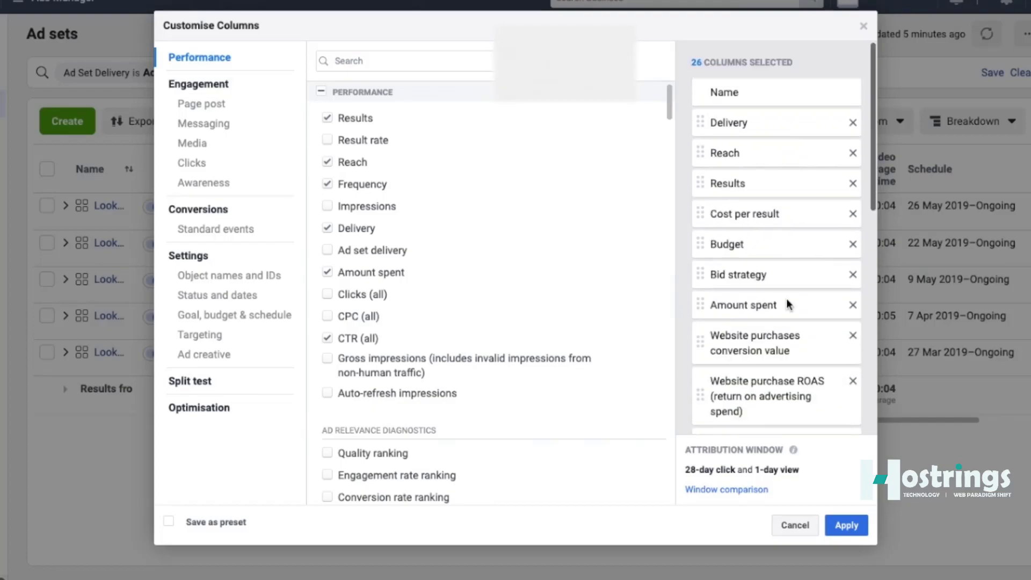
{"action": "scroll", "coordinate": [786, 305], "scroll_direction": "down", "scroll_amount": 3}
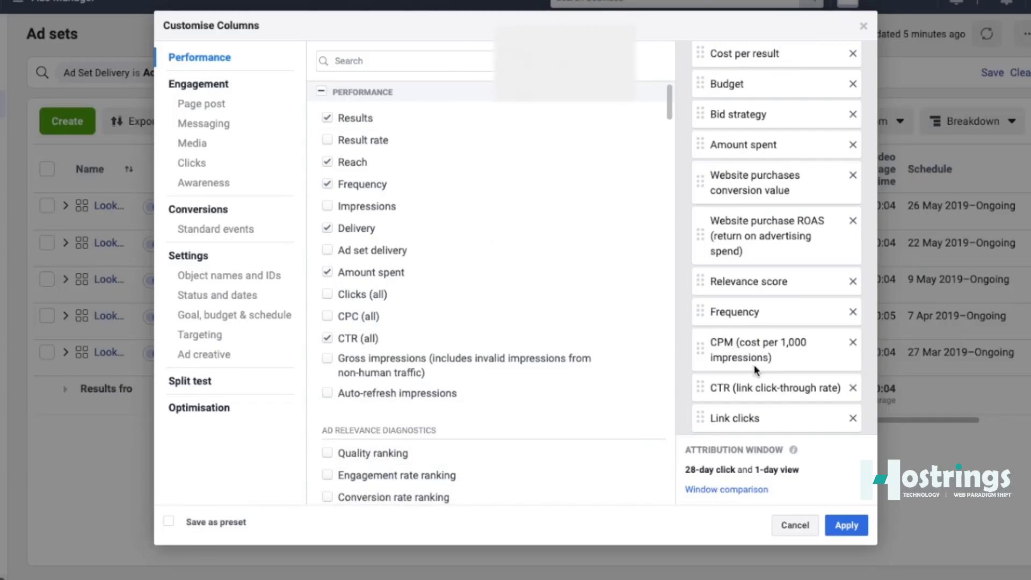
{"action": "scroll", "coordinate": [754, 366], "scroll_direction": "down", "scroll_amount": 3}
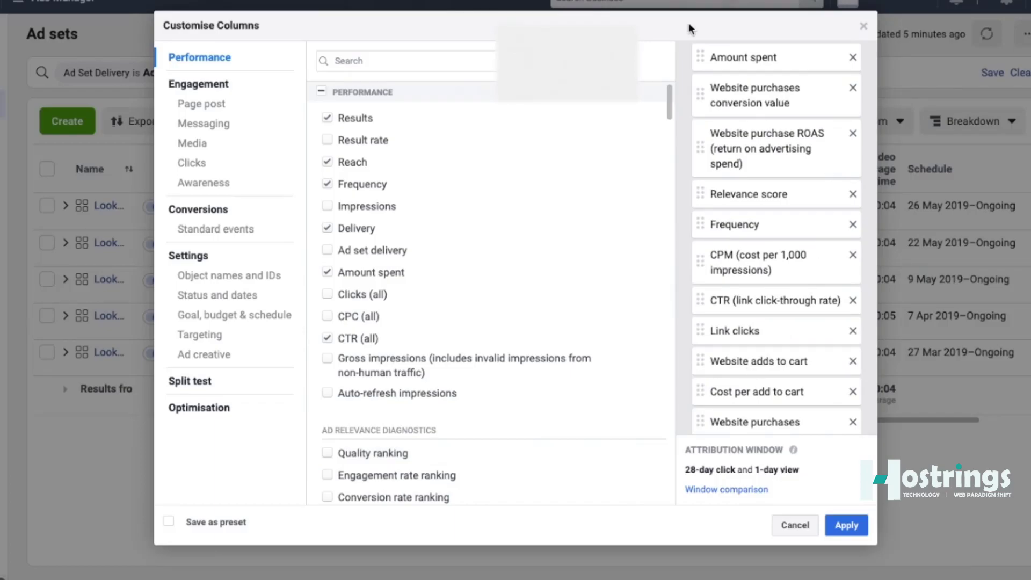
{"action": "scroll", "coordinate": [810, 405], "scroll_direction": "up", "scroll_amount": 1}
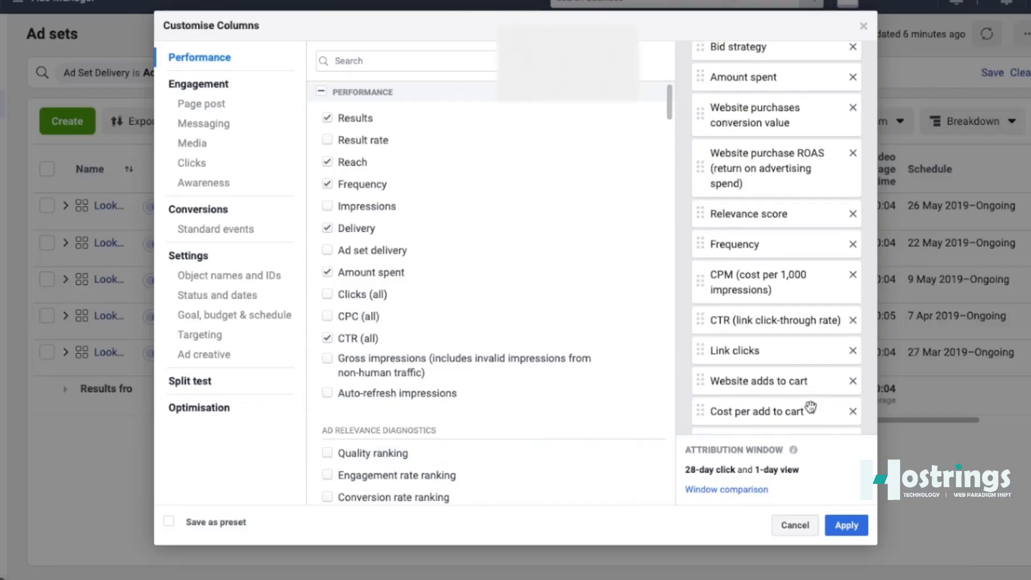
{"action": "scroll", "coordinate": [809, 396], "scroll_direction": "up", "scroll_amount": 3}
{"action": "scroll", "coordinate": [810, 396], "scroll_direction": "down", "scroll_amount": 5}
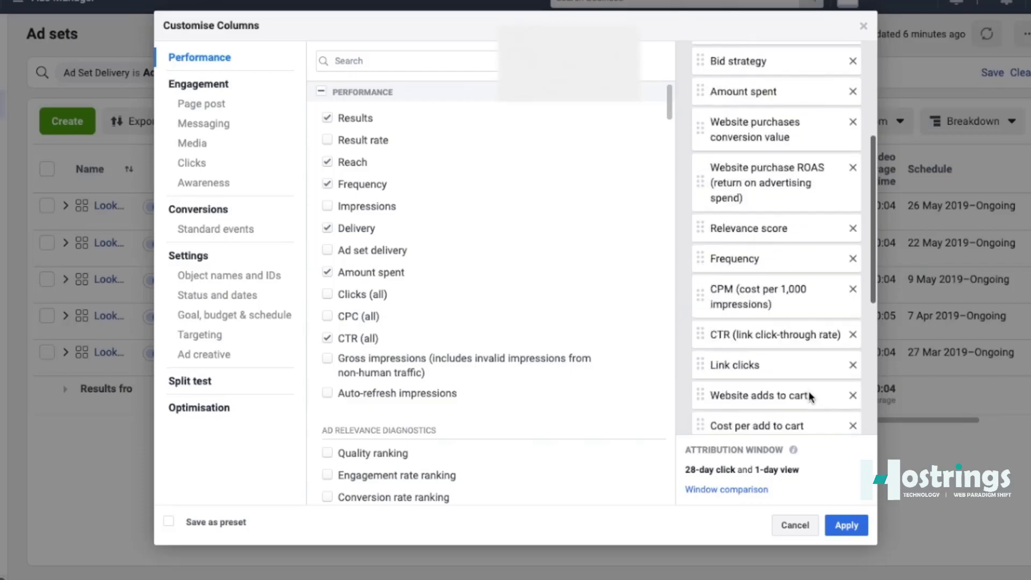